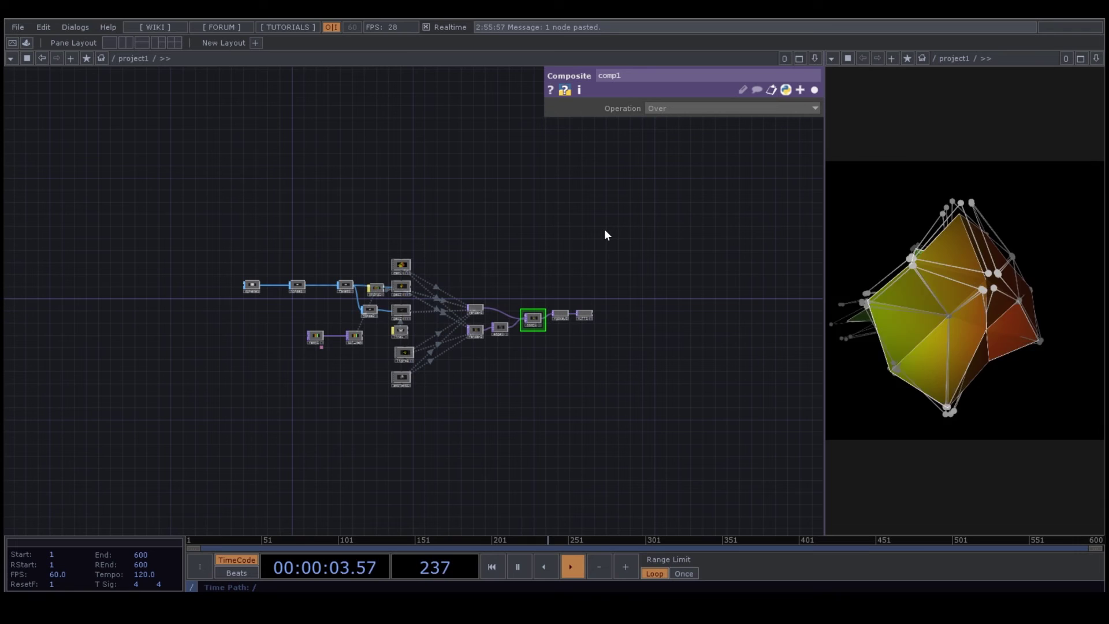
Select every node in the network and auto-arrange them with Layout Selected
{"action": "left_click_drag", "start_coordinate": [604, 233], "coordinate": [195, 442]}
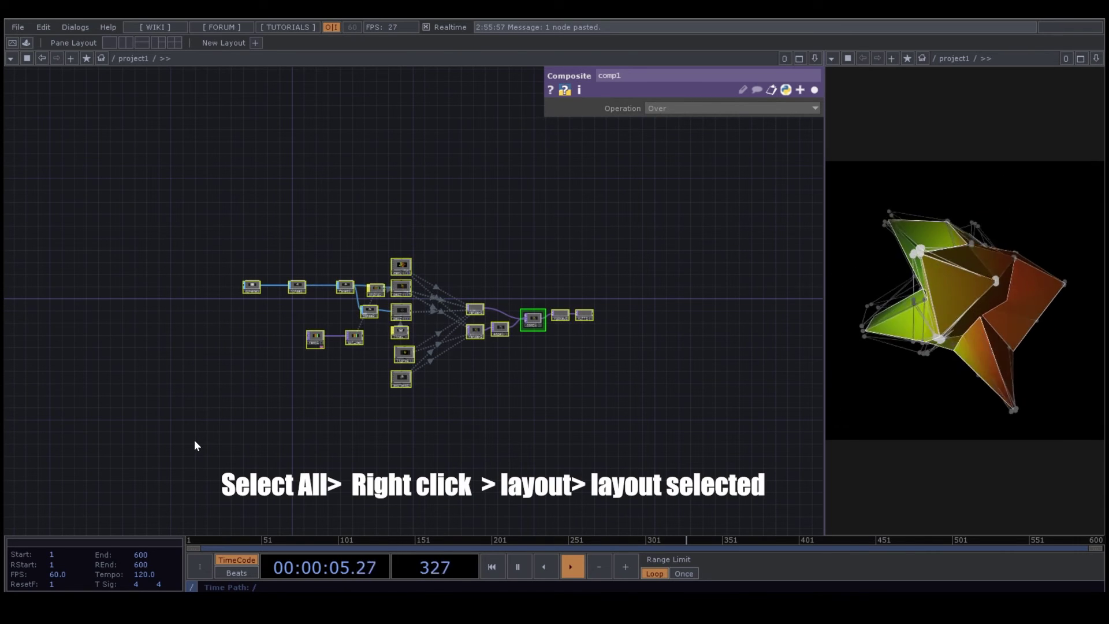
{"action": "right_click", "coordinate": [486, 433]}
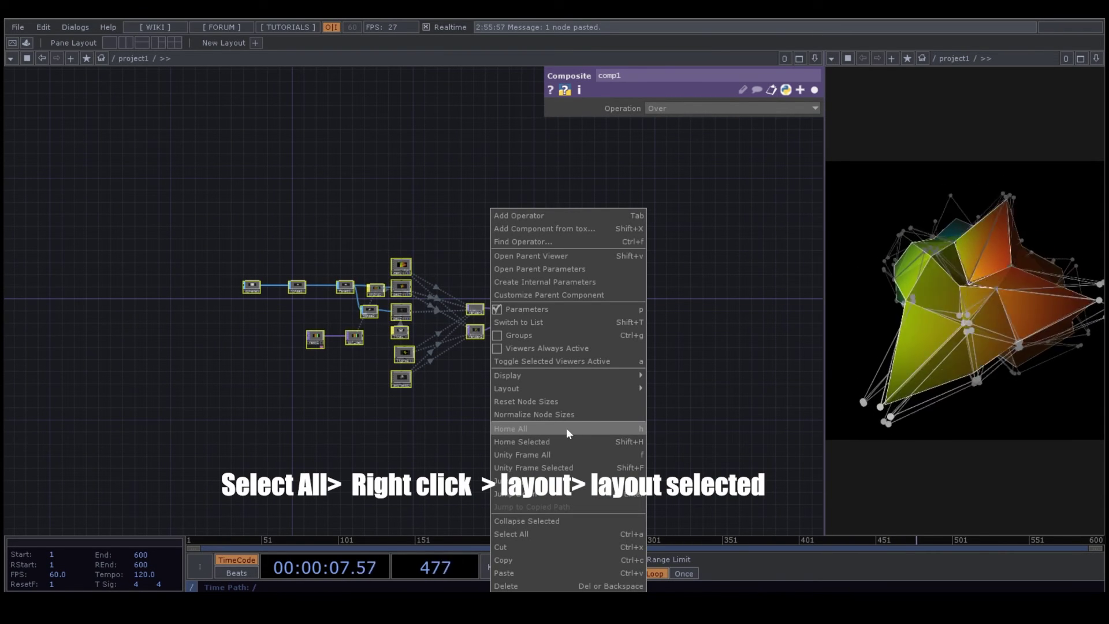
{"action": "mouse_move", "coordinate": [607, 387]}
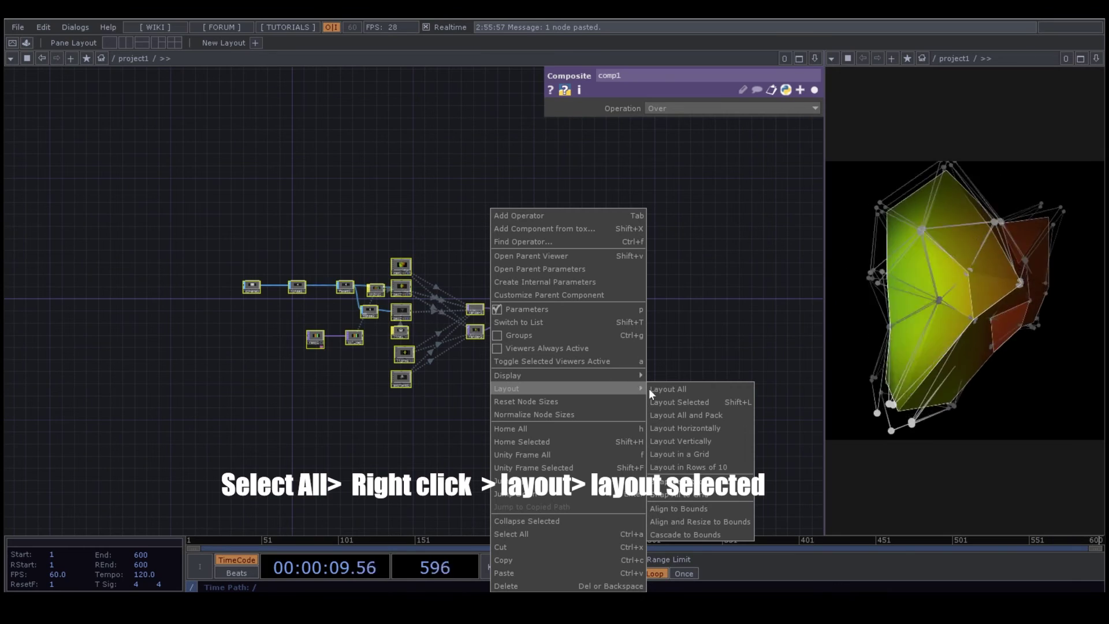
{"action": "left_click", "coordinate": [671, 402]}
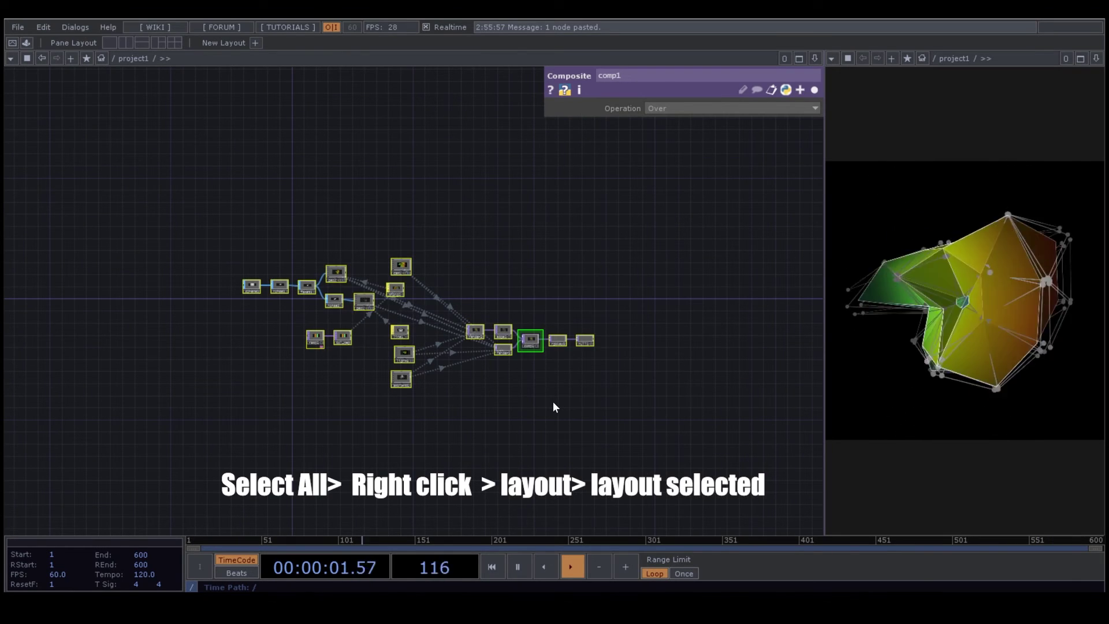
{"action": "scroll", "coordinate": [553, 401], "scroll_direction": "up", "scroll_amount": 5}
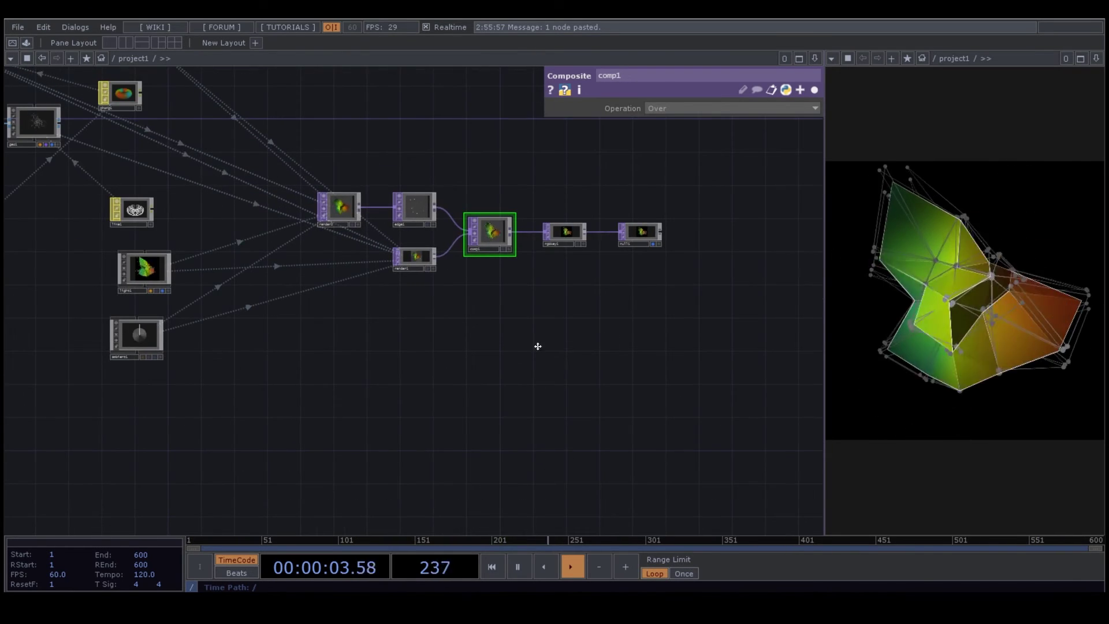
{"action": "scroll", "coordinate": [480, 299], "scroll_direction": "up", "scroll_amount": 5}
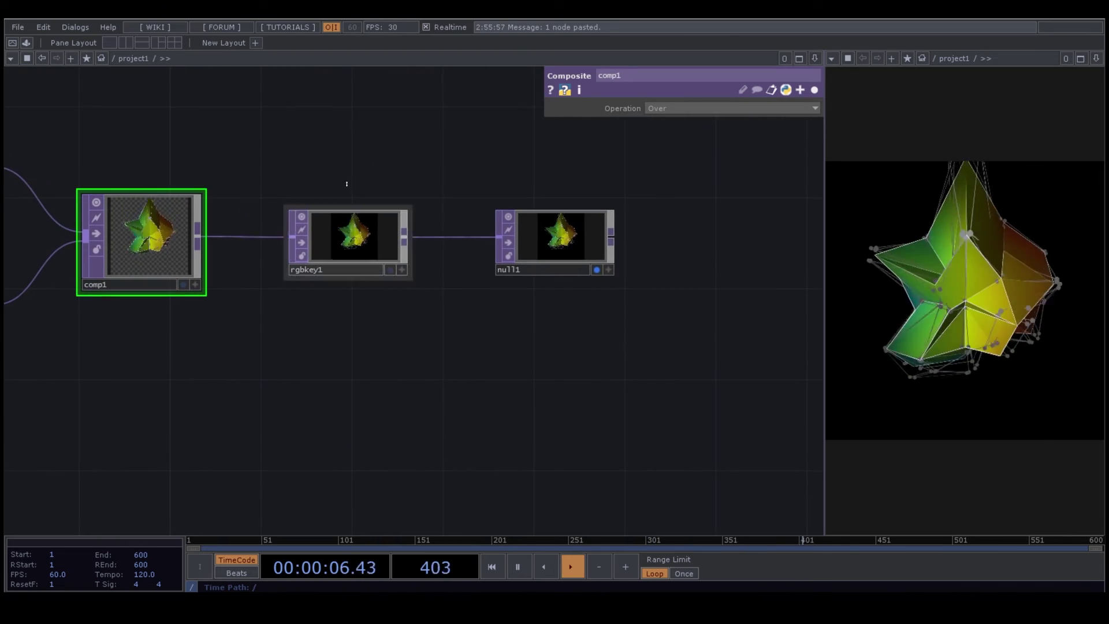
Move rgbkey1 and null1 further right, lengthening the wire after comp1
{"action": "left_click_drag", "start_coordinate": [353, 176], "coordinate": [606, 318]}
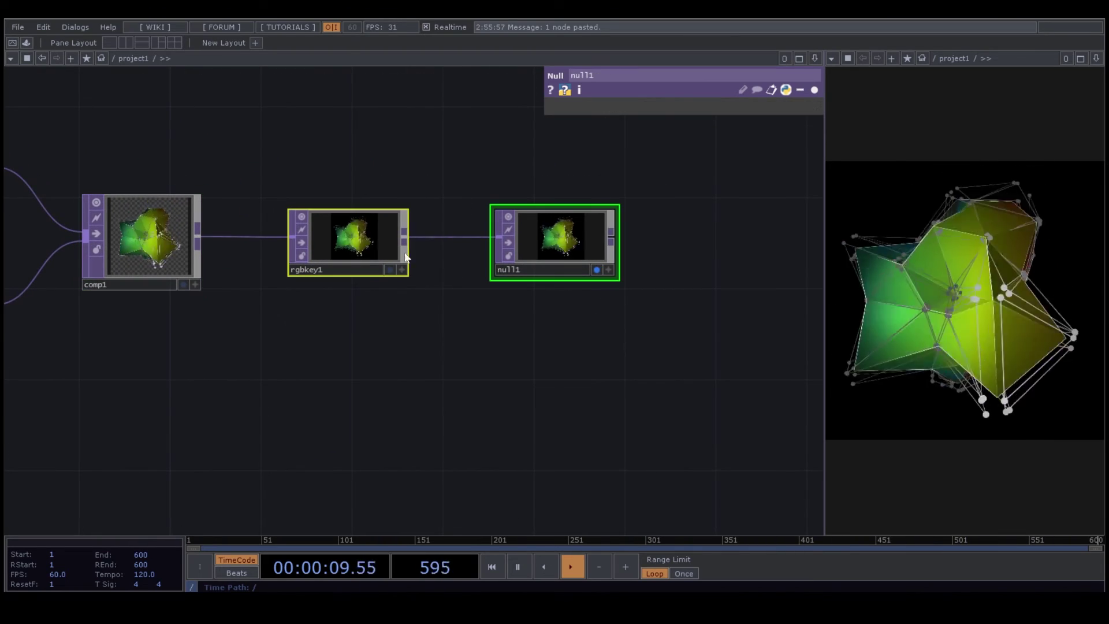
{"action": "left_click_drag", "start_coordinate": [406, 257], "coordinate": [739, 272]}
{"action": "left_click_drag", "start_coordinate": [377, 334], "coordinate": [354, 365]}
{"action": "scroll", "coordinate": [497, 358], "scroll_direction": "down", "scroll_amount": 5}
{"action": "left_click_drag", "start_coordinate": [591, 409], "coordinate": [406, 400]}
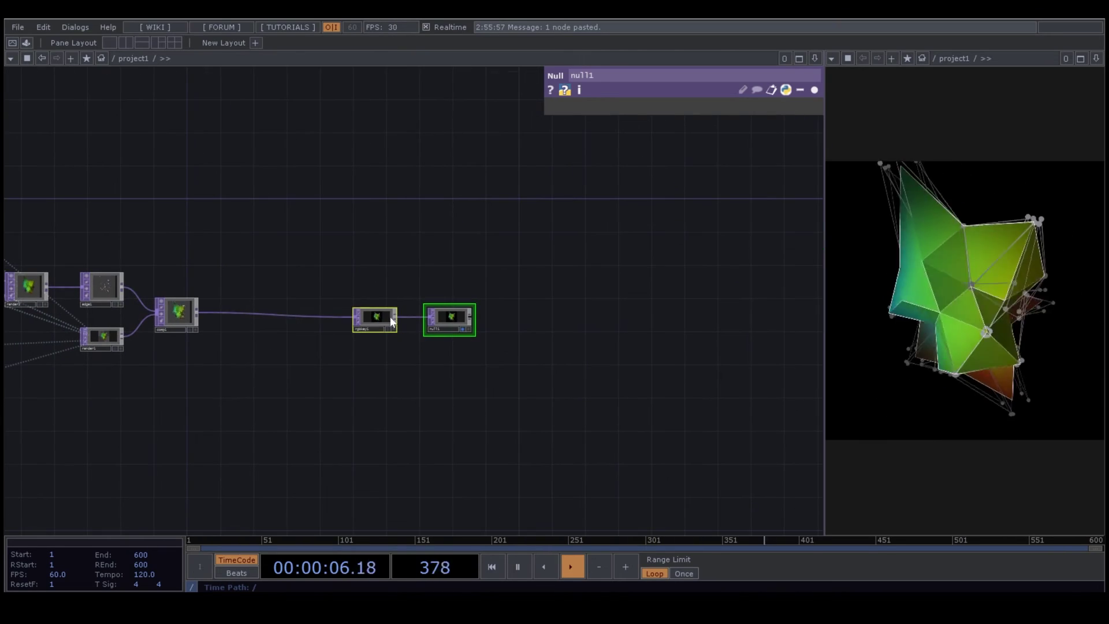
{"action": "left_click_drag", "start_coordinate": [391, 321], "coordinate": [510, 312]}
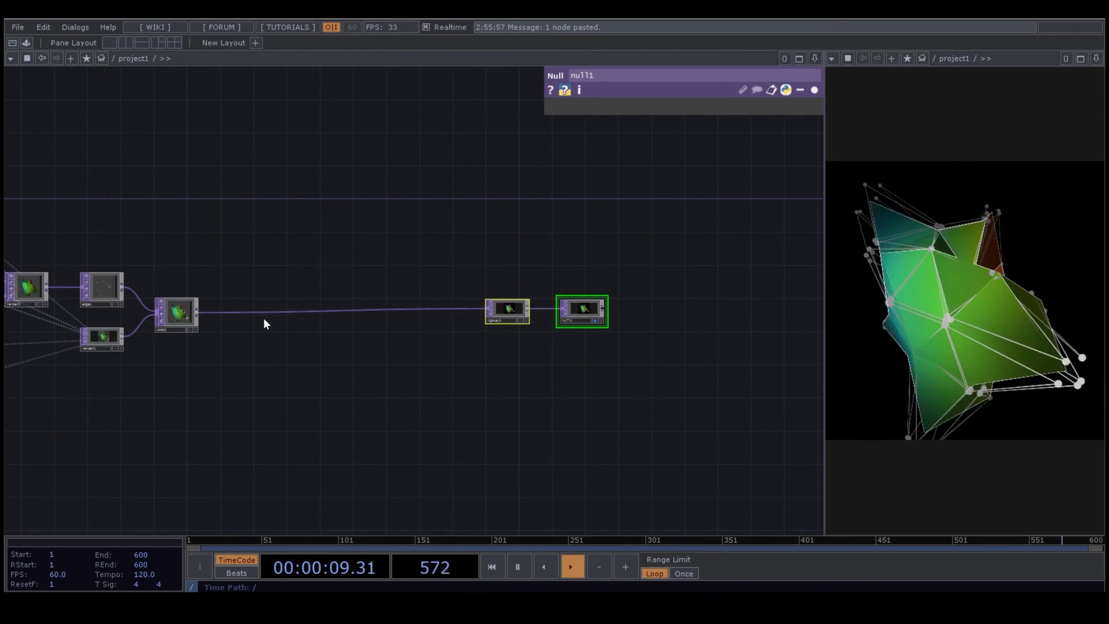
{"action": "scroll", "coordinate": [254, 320], "scroll_direction": "up", "scroll_amount": 4}
{"action": "left_click_drag", "start_coordinate": [241, 323], "coordinate": [386, 275]}
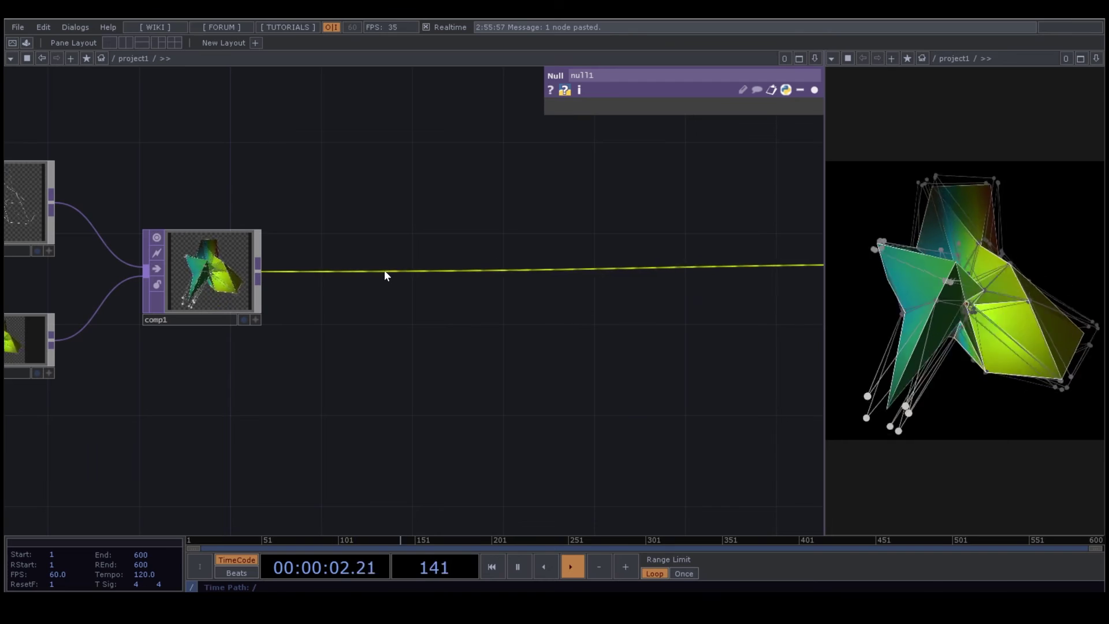
Insert a Feedback TOP, feedback1, on comp1's output wire
{"action": "right_click", "coordinate": [385, 273]}
{"action": "left_click", "coordinate": [414, 260]}
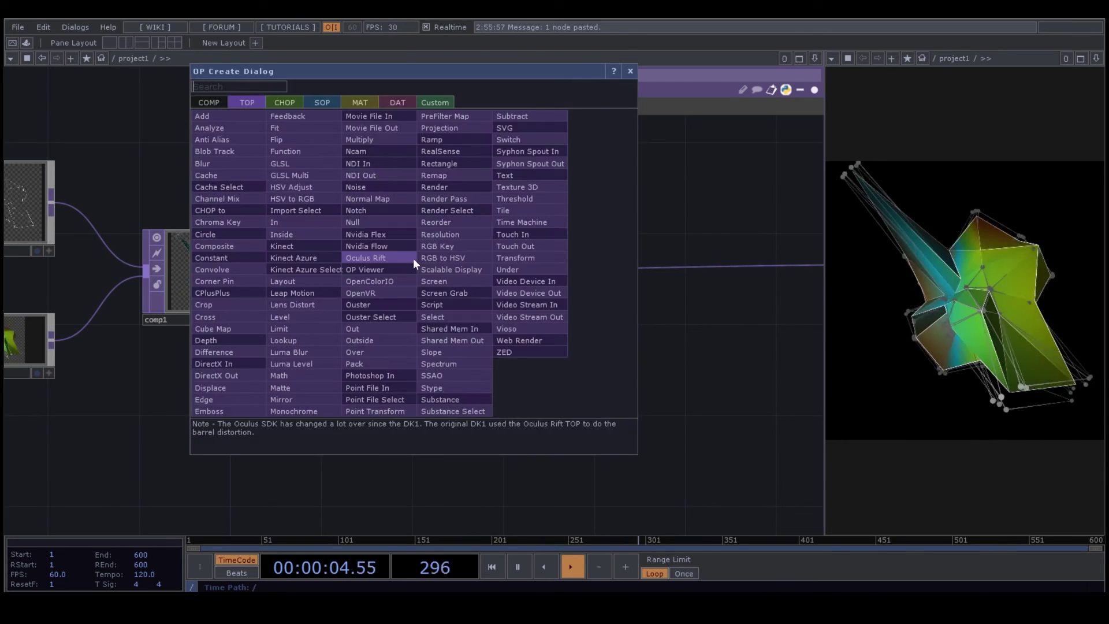
{"action": "left_click", "coordinate": [293, 116]}
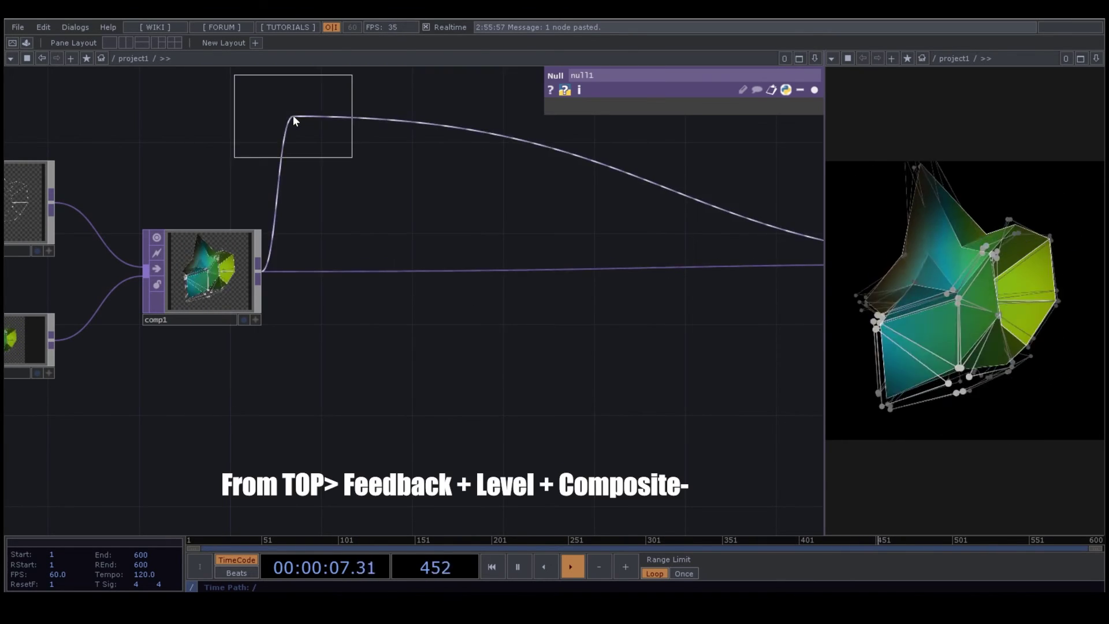
{"action": "left_click", "coordinate": [415, 171]}
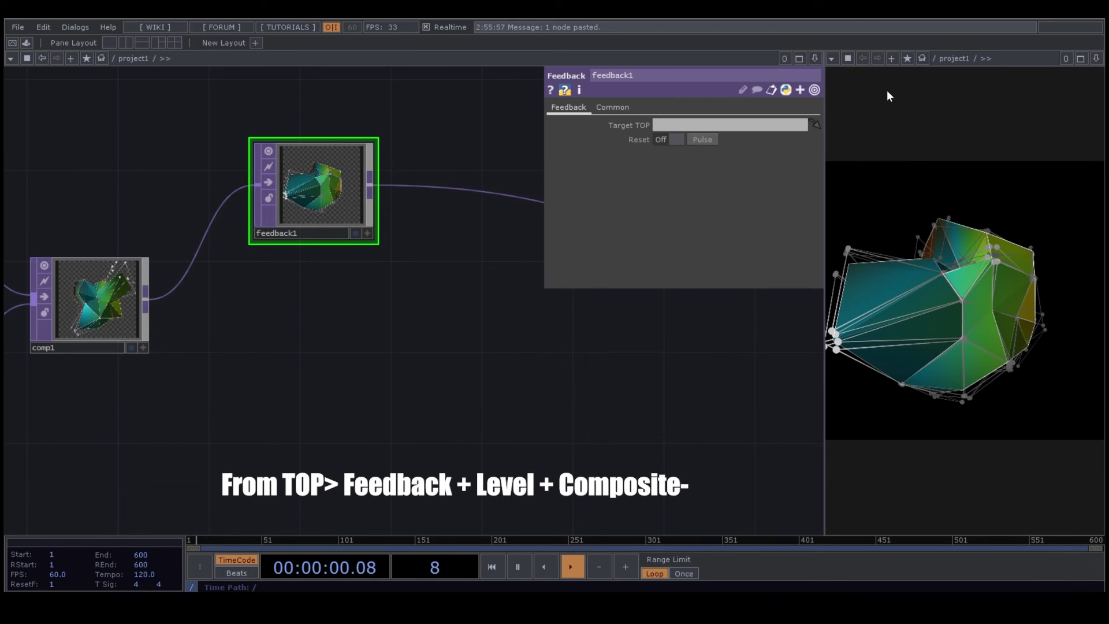
{"action": "left_click", "coordinate": [815, 89]}
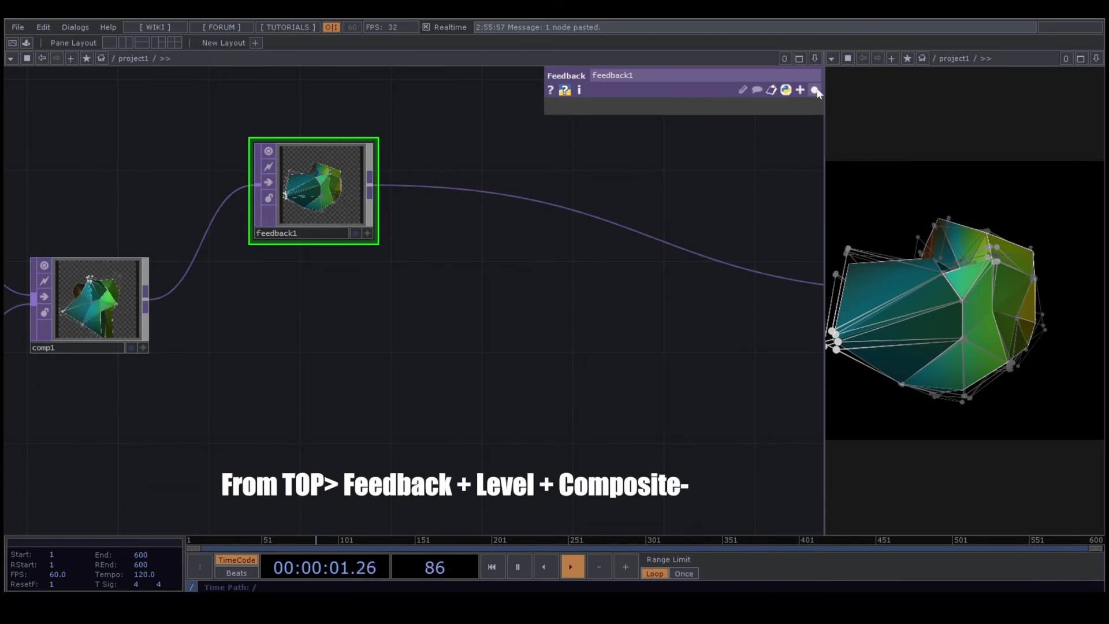
Insert a Level TOP, level1, after feedback1
{"action": "right_click", "coordinate": [499, 200]}
{"action": "left_click", "coordinate": [535, 179]}
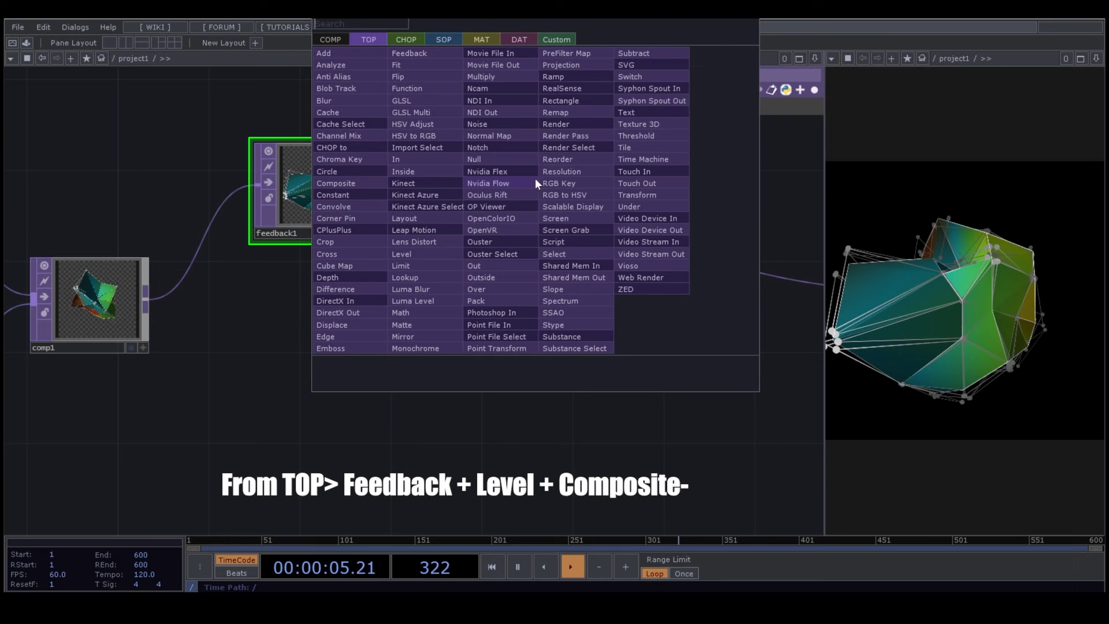
{"action": "left_click", "coordinate": [414, 255]}
{"action": "left_click", "coordinate": [559, 218]}
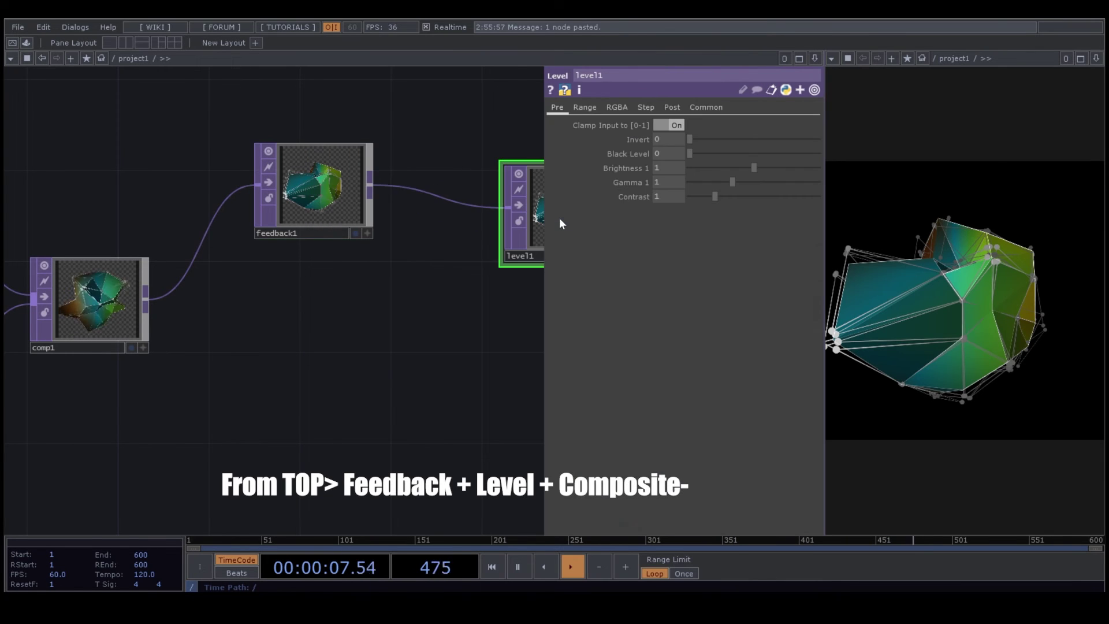
{"action": "left_click_drag", "start_coordinate": [446, 326], "coordinate": [253, 327]}
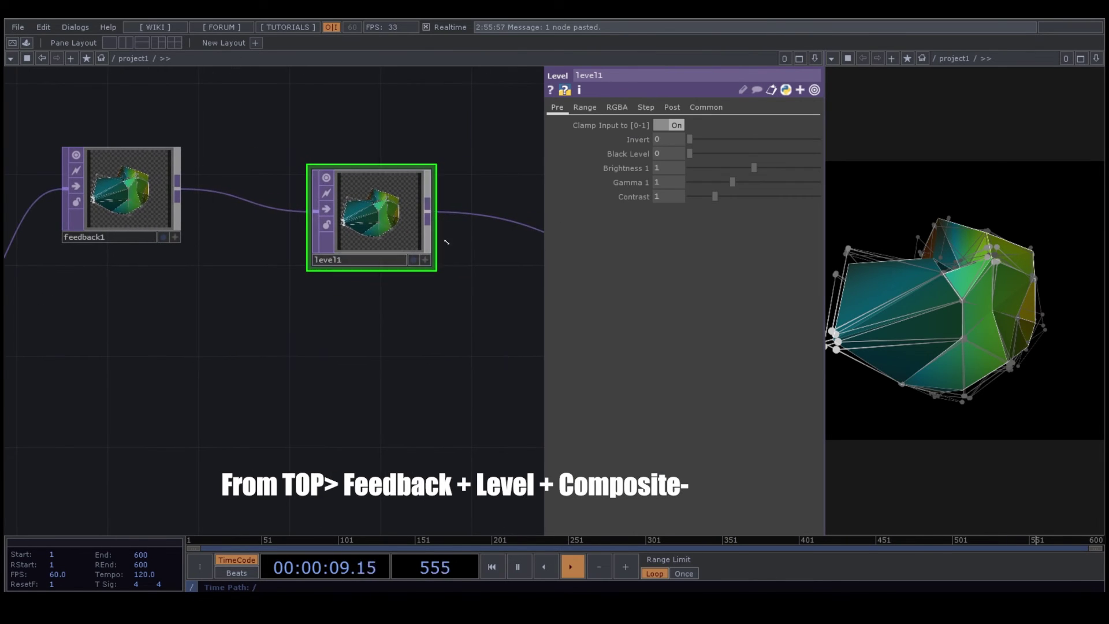
Insert a Composite TOP, comp2, between level1 and rgbkey1
{"action": "right_click", "coordinate": [479, 213]}
{"action": "left_click", "coordinate": [499, 200]}
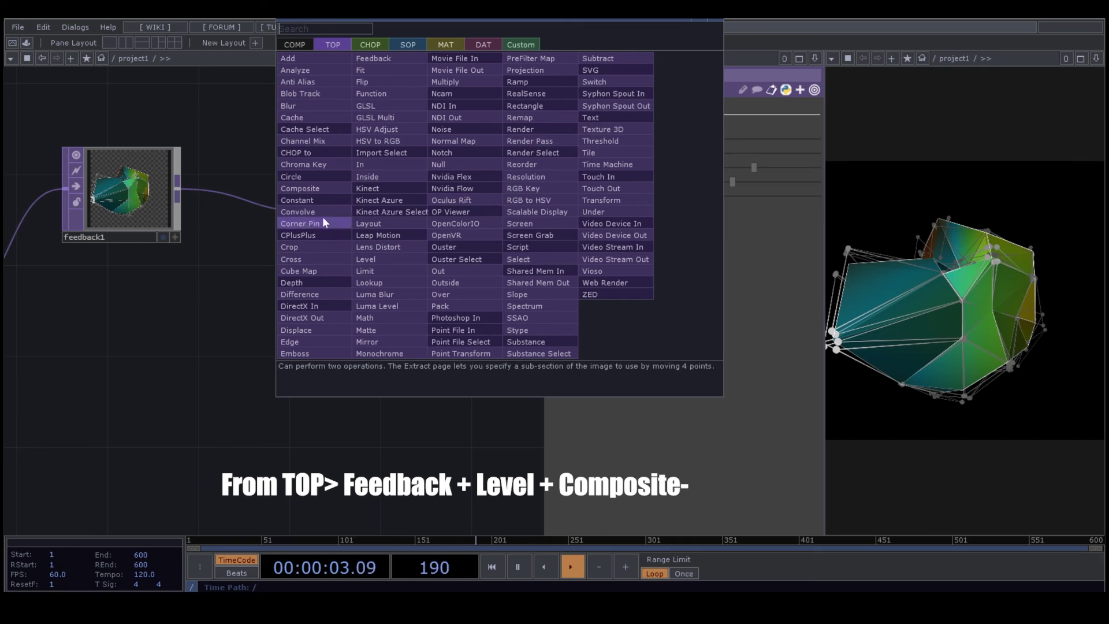
{"action": "left_click", "coordinate": [300, 188]}
{"action": "left_click", "coordinate": [476, 392]}
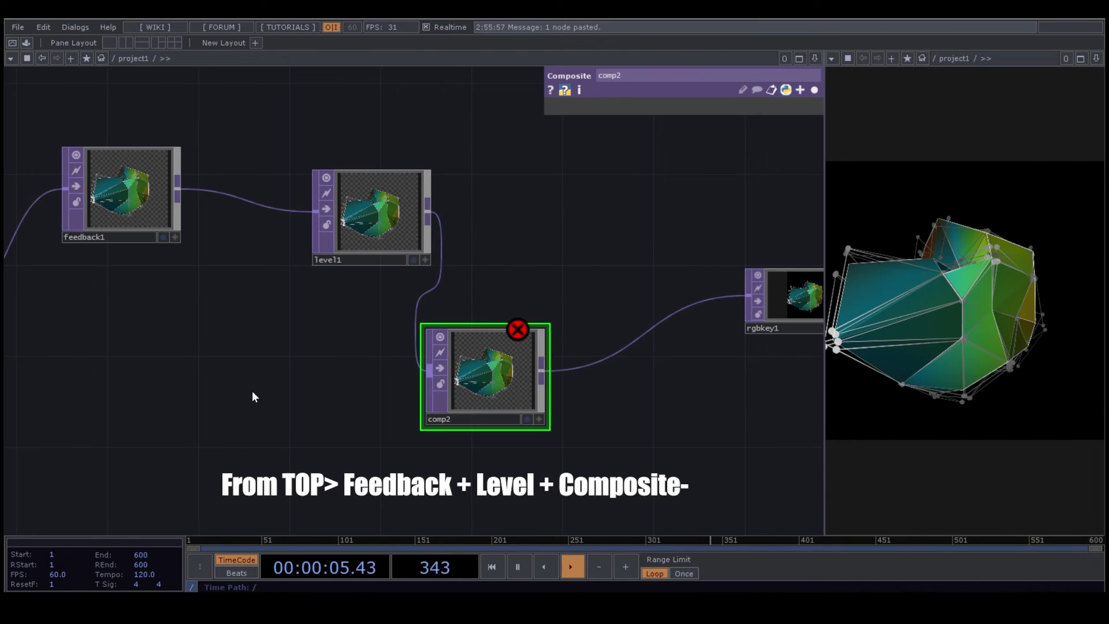
Wire comp1 into comp2 and set comp2 as feedback1's Target TOP
{"action": "left_click_drag", "start_coordinate": [252, 391], "coordinate": [450, 328]}
{"action": "left_click_drag", "start_coordinate": [146, 243], "coordinate": [605, 325]}
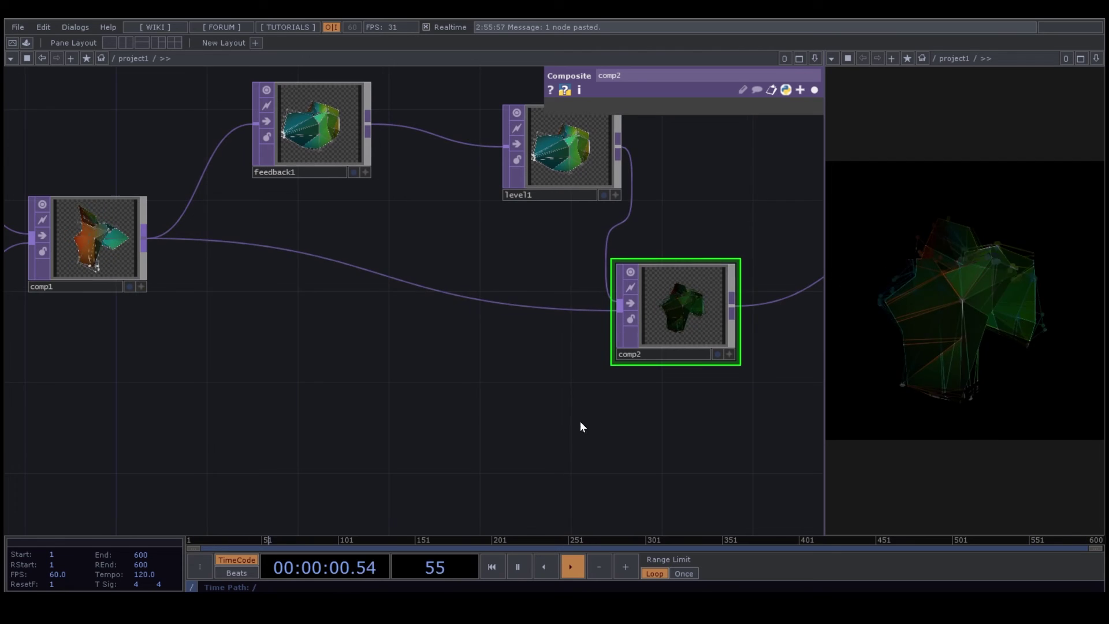
{"action": "left_click_drag", "start_coordinate": [580, 427], "coordinate": [495, 450]}
{"action": "left_click_drag", "start_coordinate": [523, 348], "coordinate": [176, 164]}
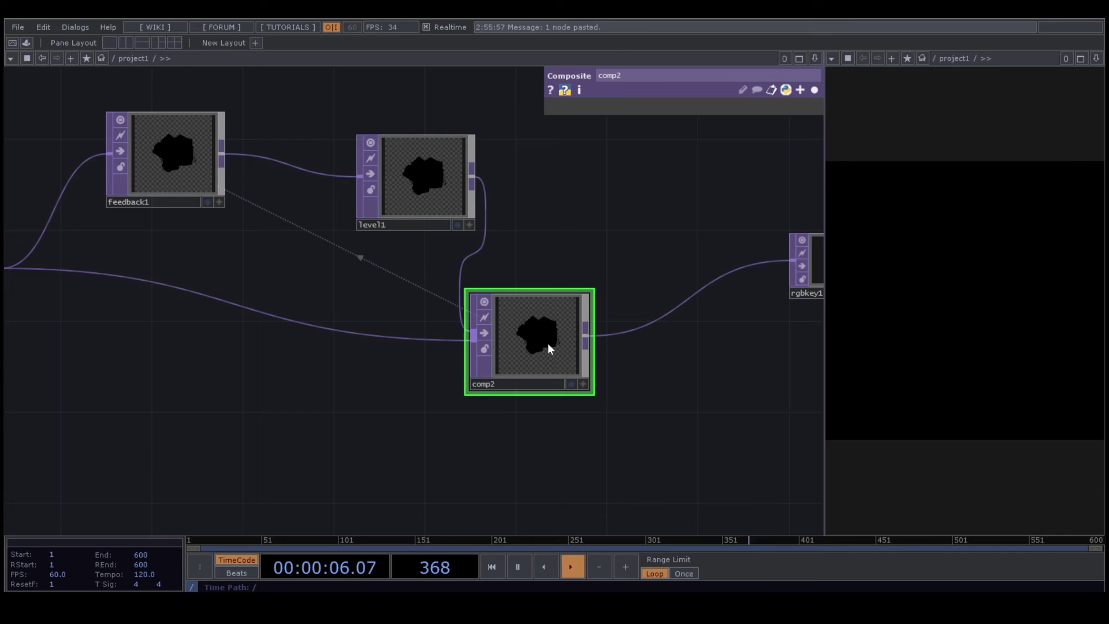
Change comp2's Composite Operation from Multiply to Maximum
{"action": "left_click", "coordinate": [815, 90]}
{"action": "left_click_drag", "start_coordinate": [604, 480], "coordinate": [436, 414]}
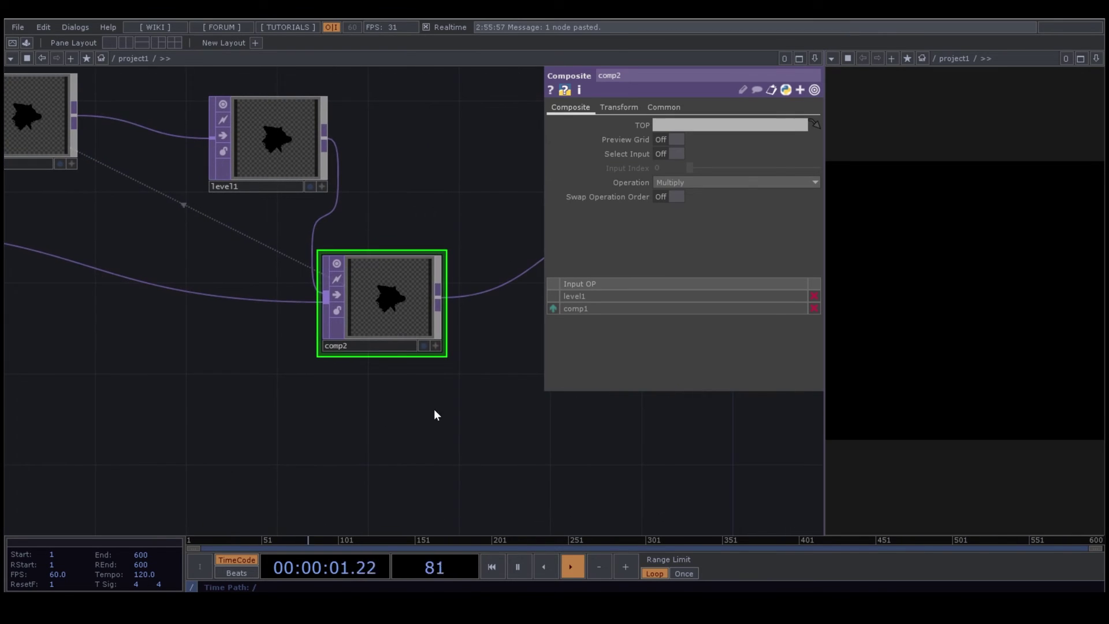
{"action": "scroll", "coordinate": [392, 349], "scroll_direction": "down", "scroll_amount": 3}
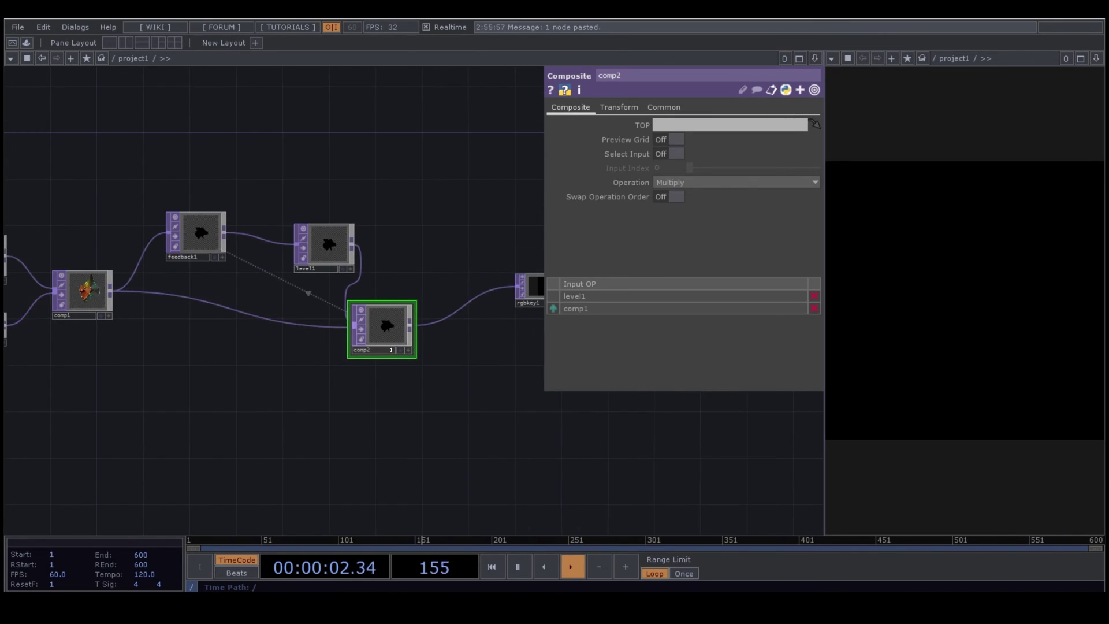
{"action": "left_click", "coordinate": [734, 183]}
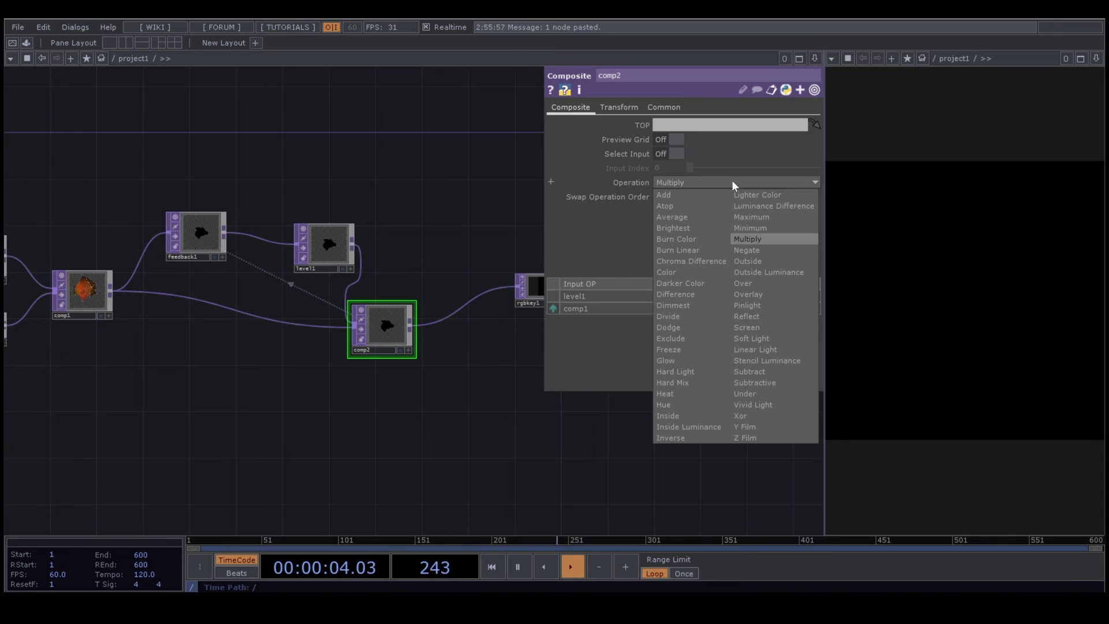
{"action": "left_click", "coordinate": [759, 217]}
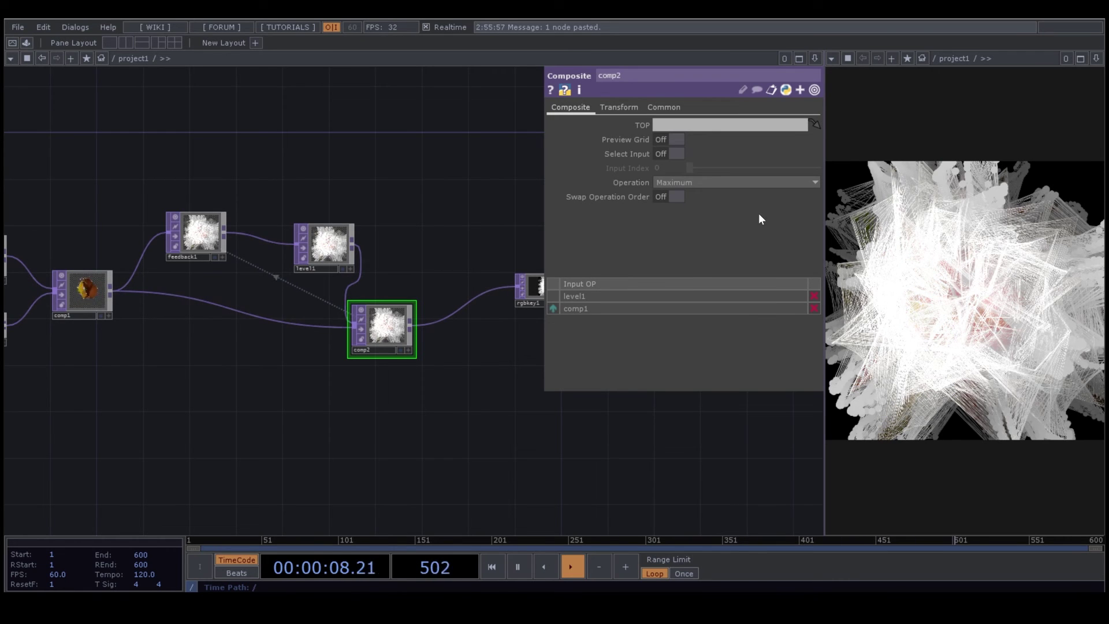
Set level1's Post page Opacity to 0.98
{"action": "left_click", "coordinate": [334, 248]}
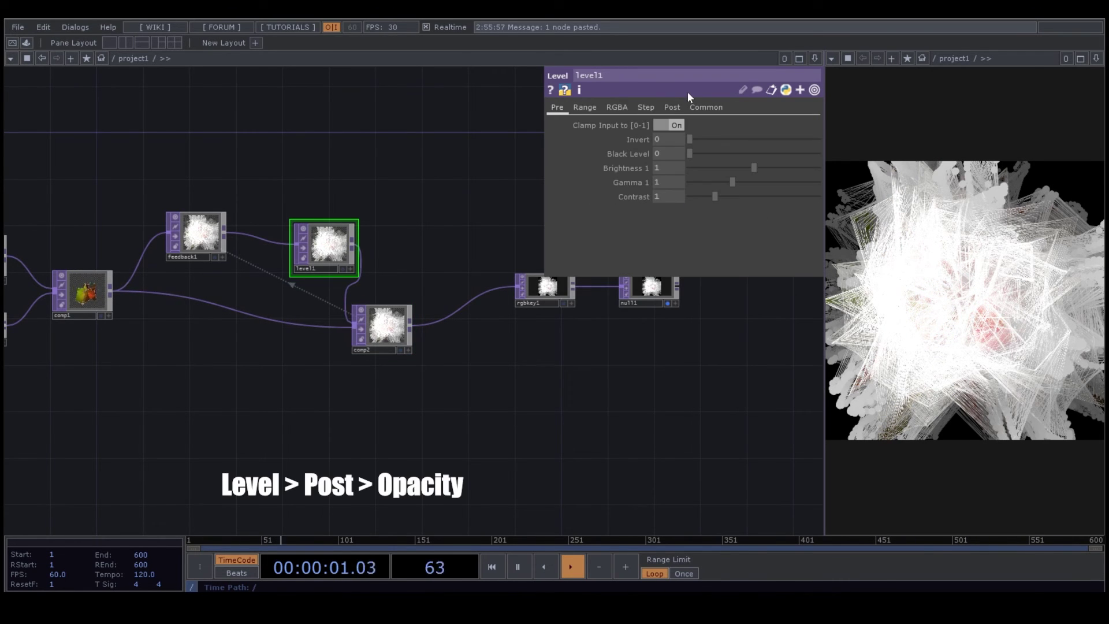
{"action": "left_click", "coordinate": [671, 108]}
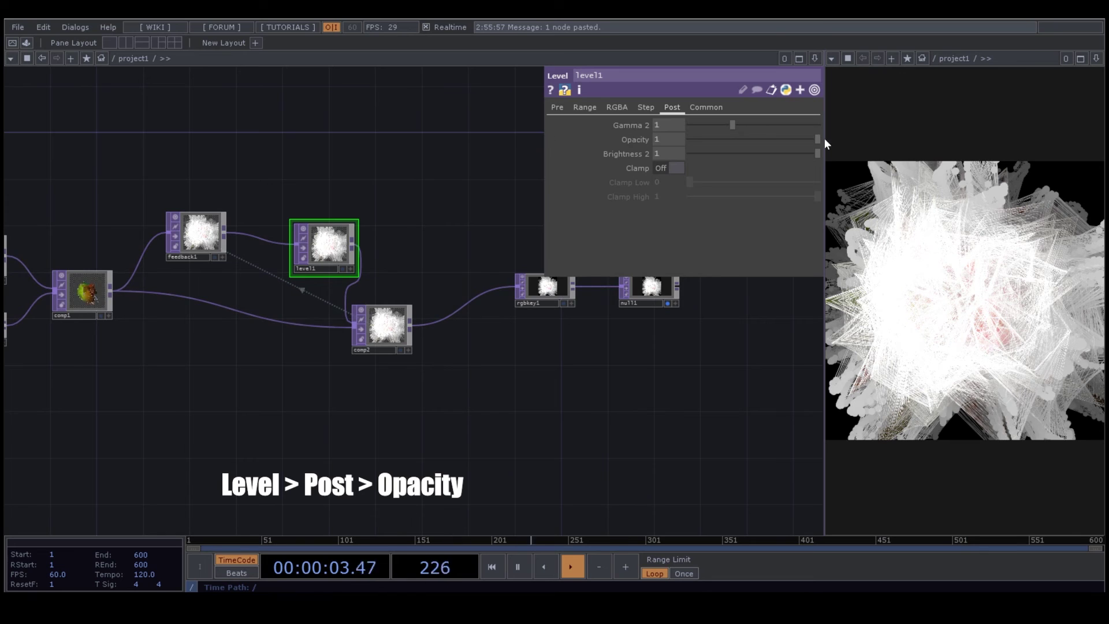
{"action": "left_click_drag", "start_coordinate": [813, 140], "coordinate": [812, 139]}
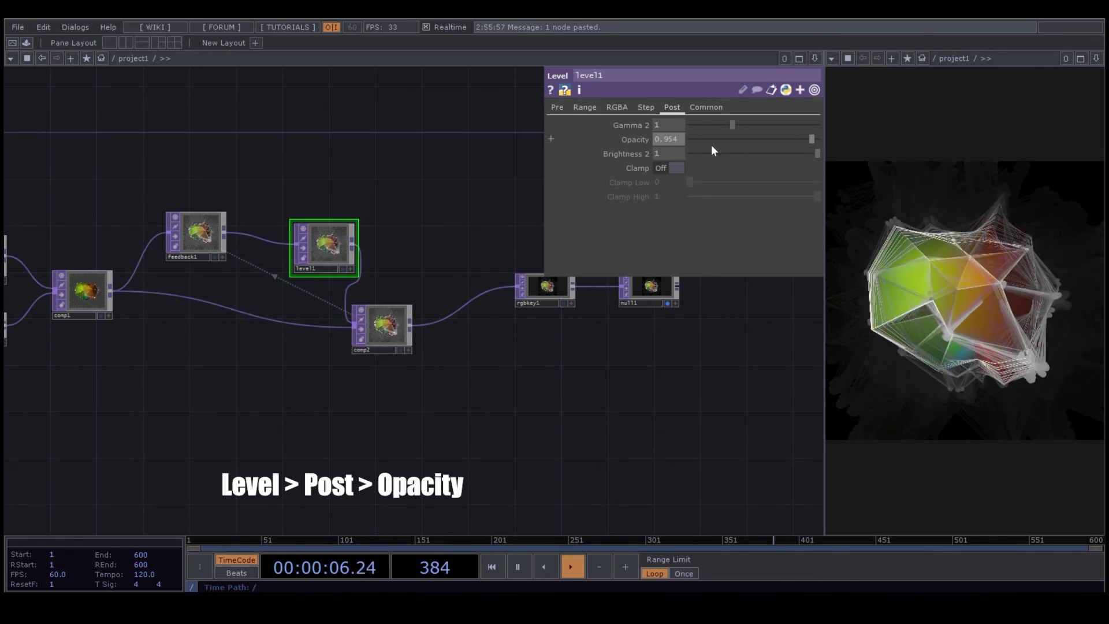
{"action": "left_click_drag", "start_coordinate": [667, 136], "coordinate": [696, 139]}
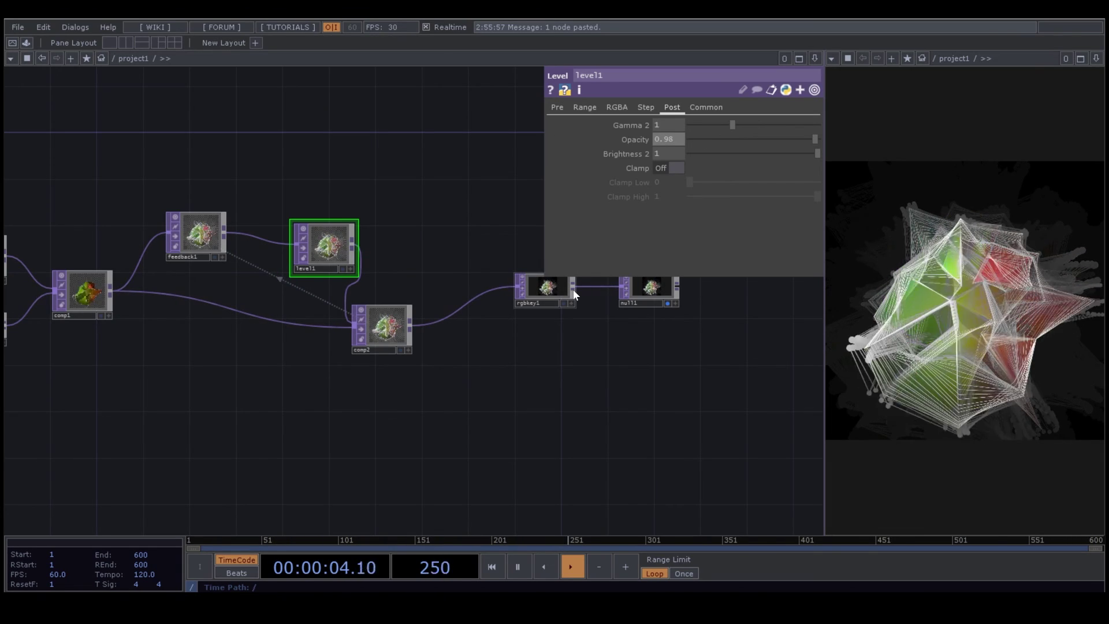
Switch comp2's Operation to Over and pulse feedback1's Reset to clear the trails
{"action": "left_click", "coordinate": [401, 331]}
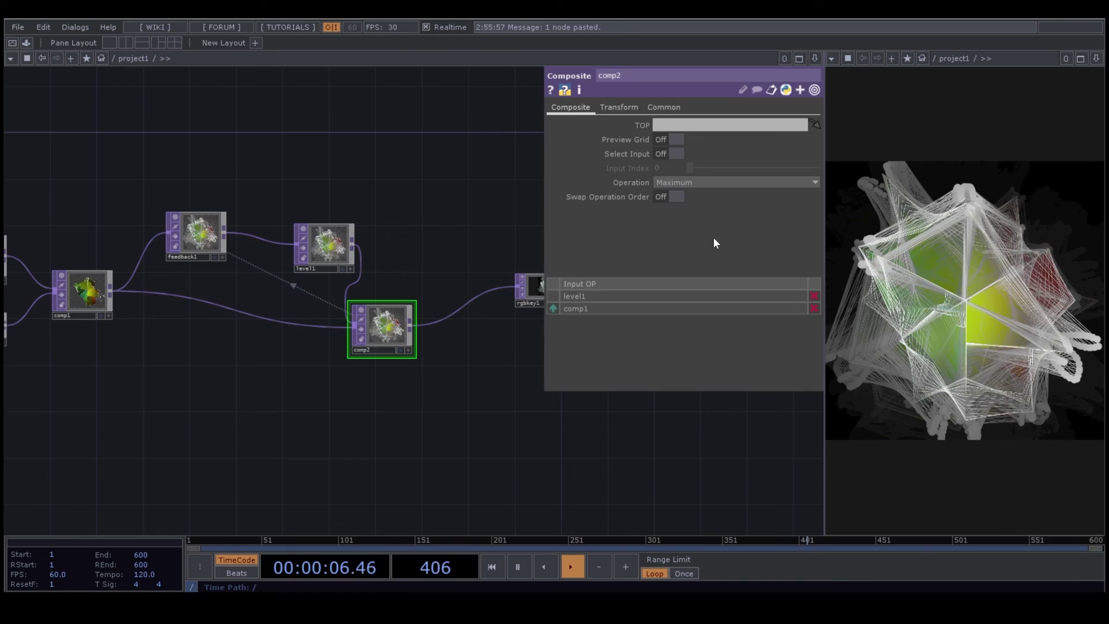
{"action": "left_click", "coordinate": [743, 186]}
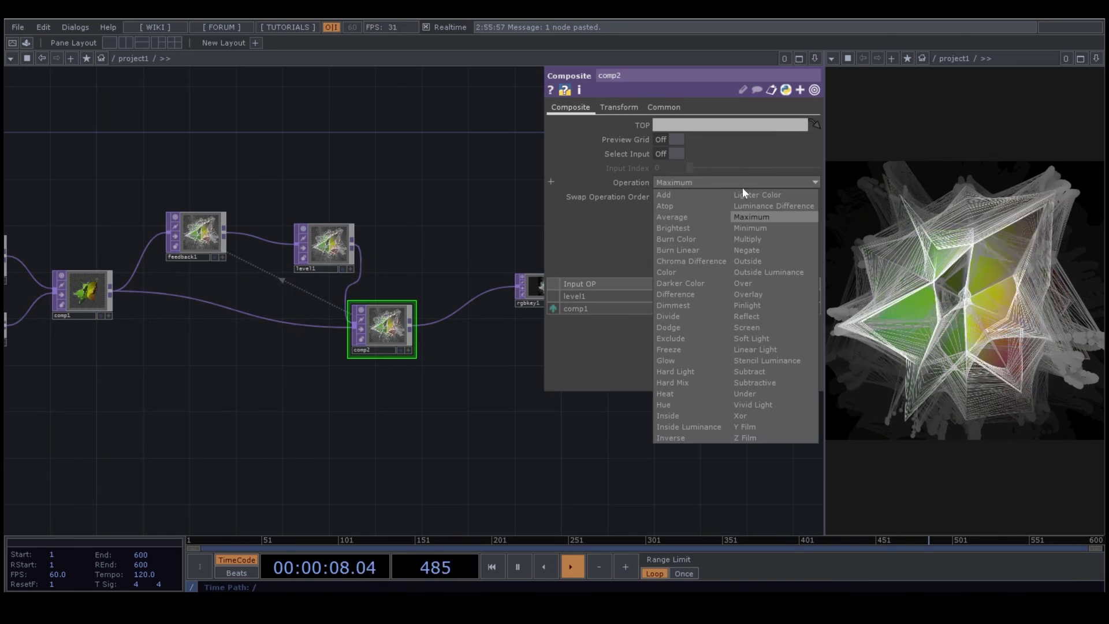
{"action": "left_click", "coordinate": [749, 283]}
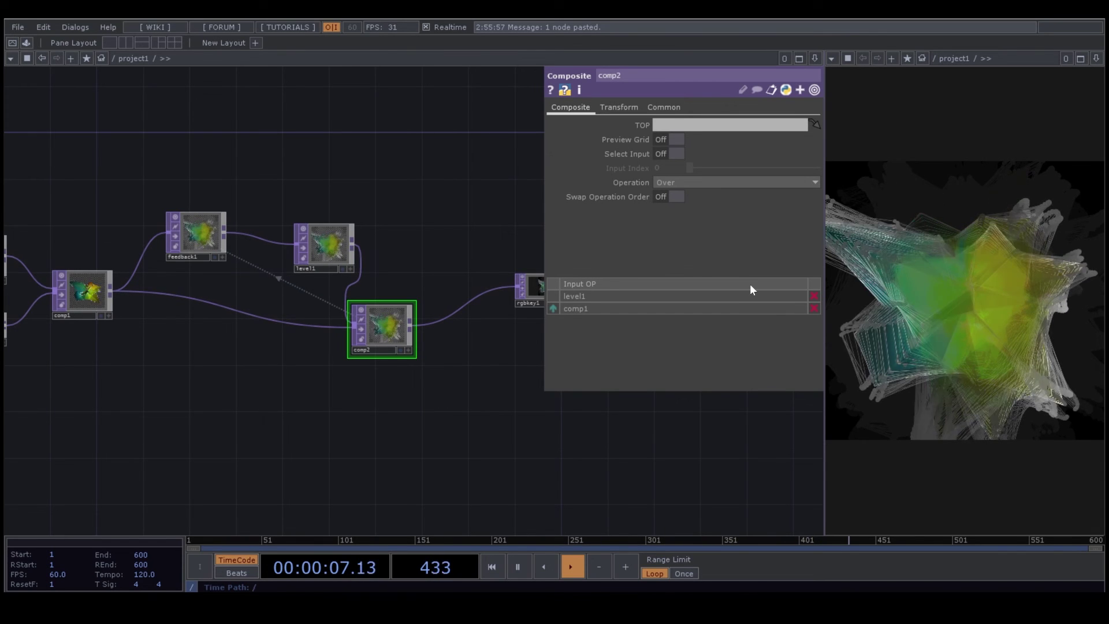
{"action": "left_click", "coordinate": [201, 234]}
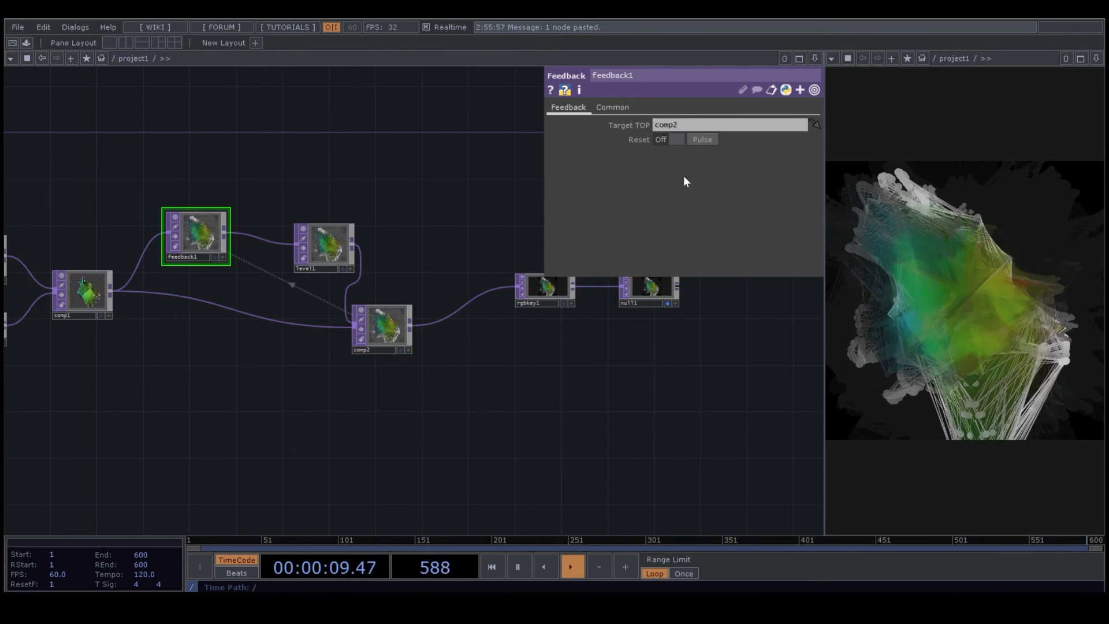
{"action": "left_click", "coordinate": [703, 140]}
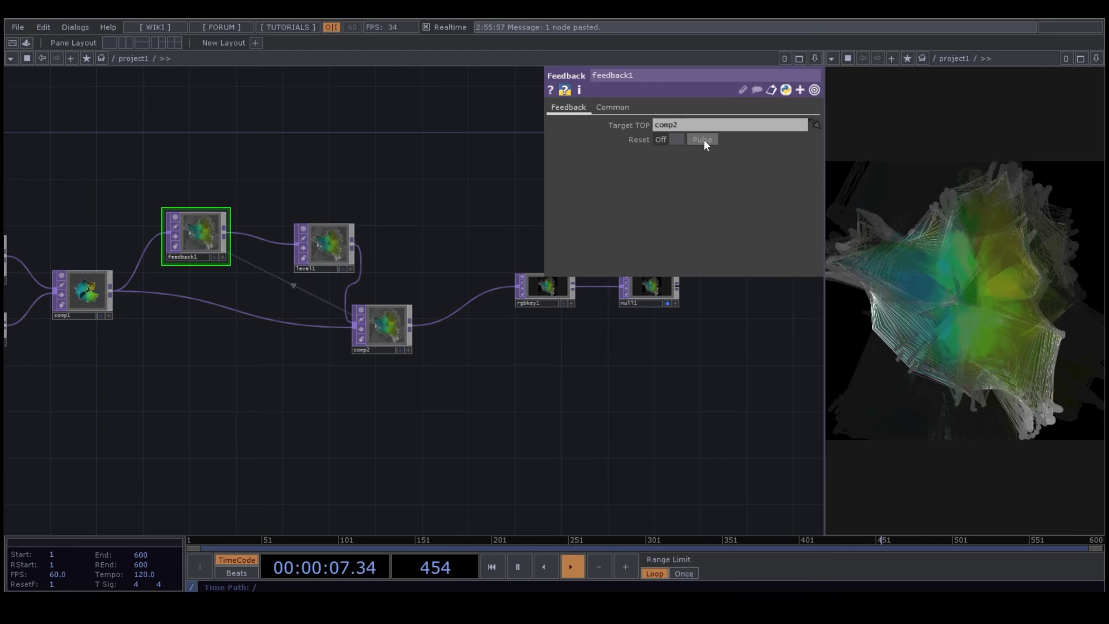
Set comp2's Composite Operation to Difference
{"action": "left_click", "coordinate": [386, 328]}
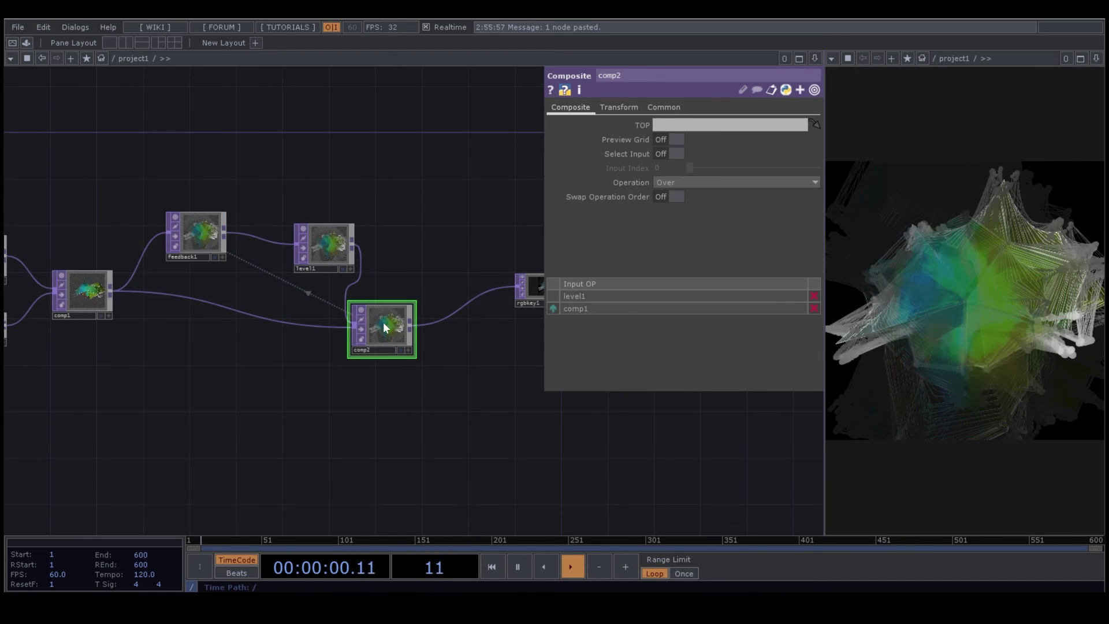
{"action": "left_click", "coordinate": [708, 181]}
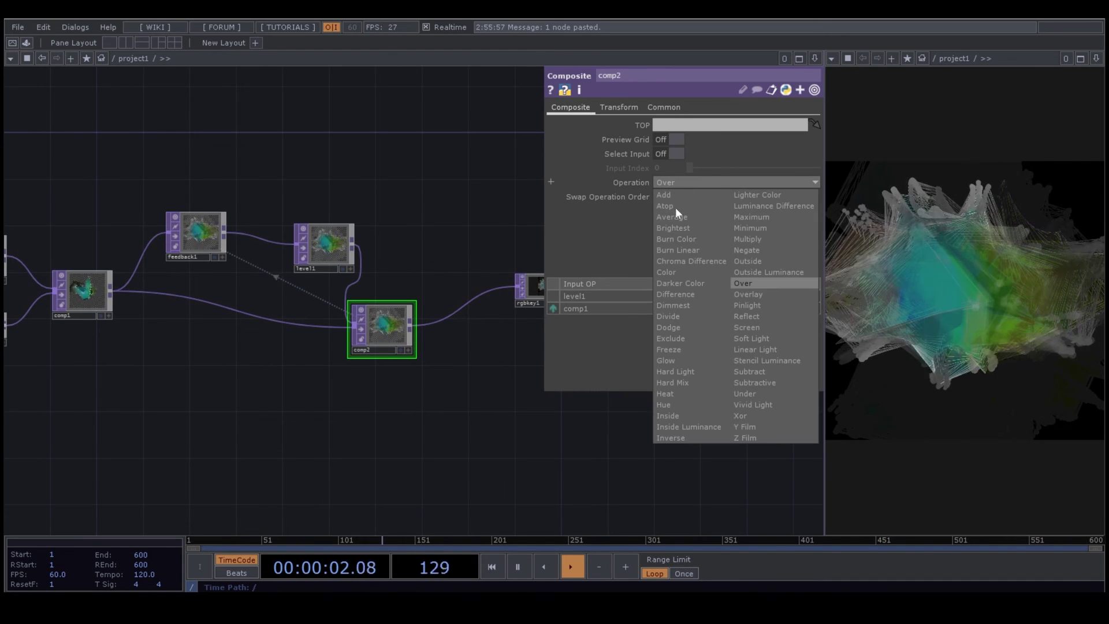
{"action": "left_click", "coordinate": [698, 295]}
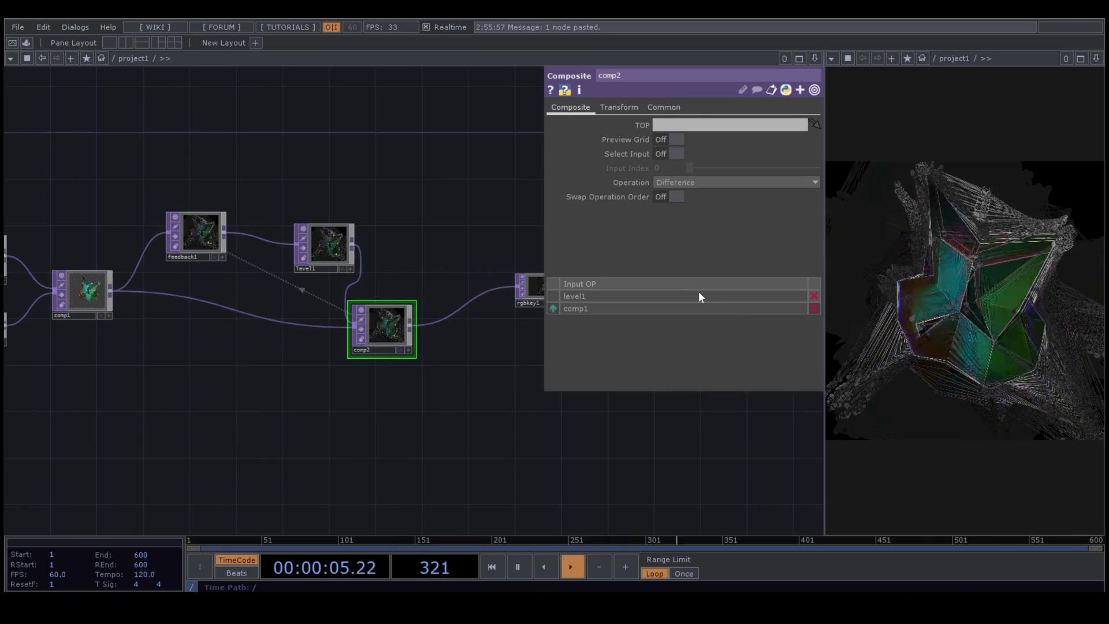
Collapse feedback1's parameters and pan the network over to the edge1 node
{"action": "left_click", "coordinate": [191, 230]}
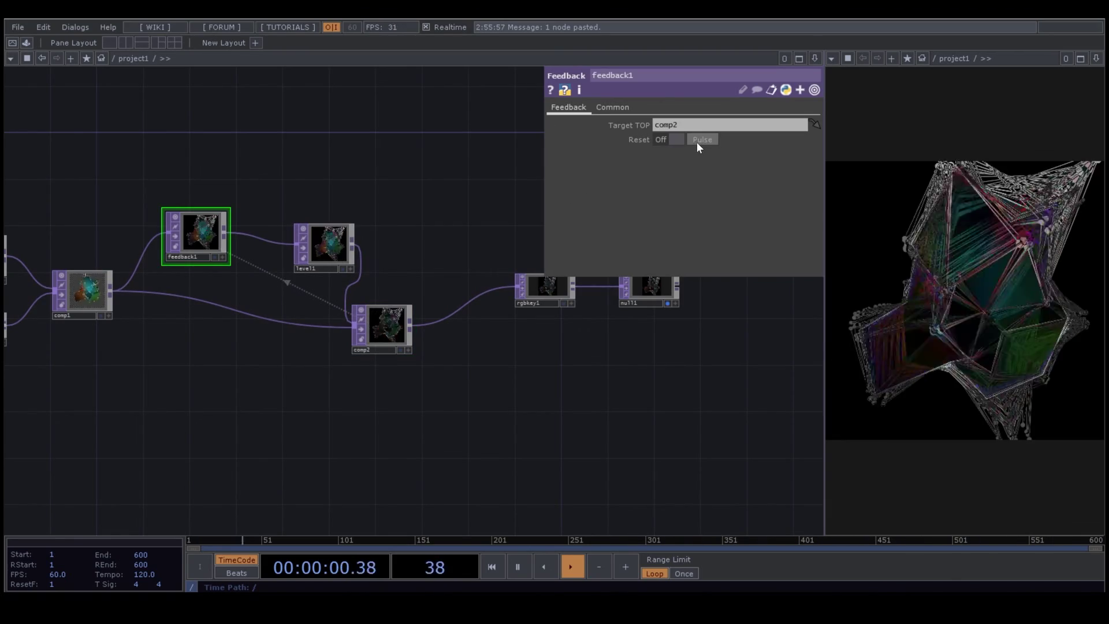
{"action": "left_click", "coordinate": [815, 90]}
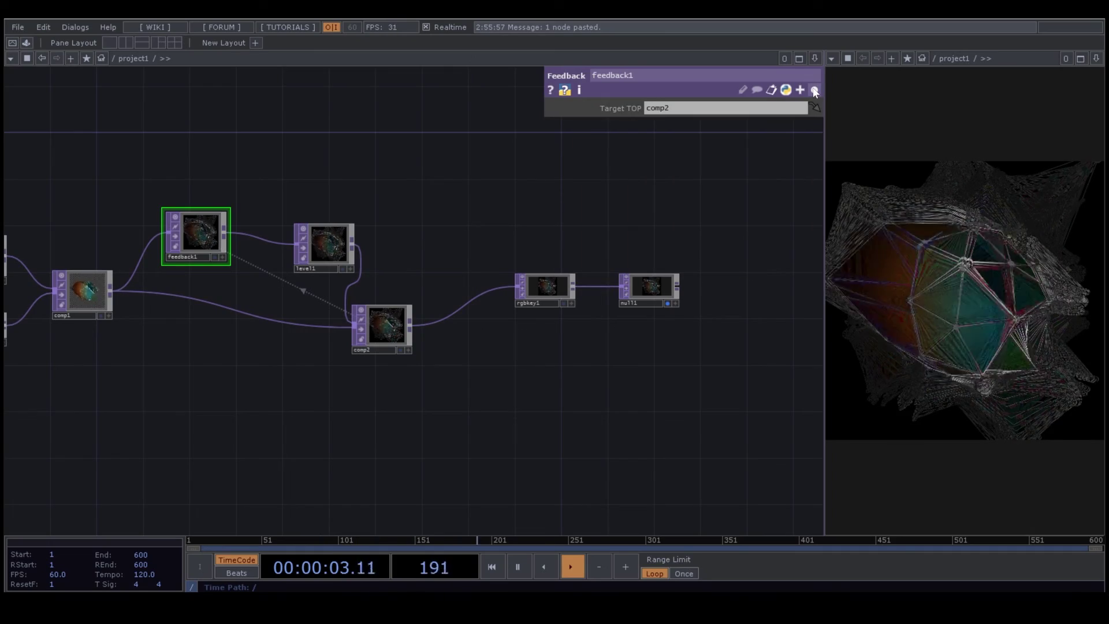
{"action": "scroll", "coordinate": [569, 213], "scroll_direction": "down", "scroll_amount": 2}
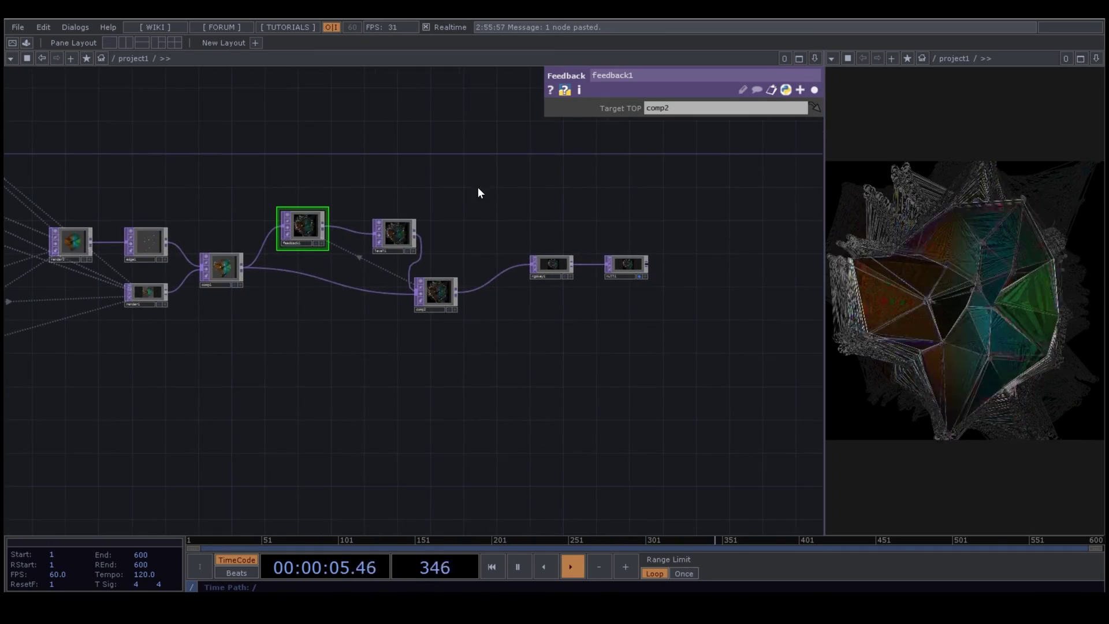
{"action": "left_click_drag", "start_coordinate": [477, 188], "coordinate": [386, 199]}
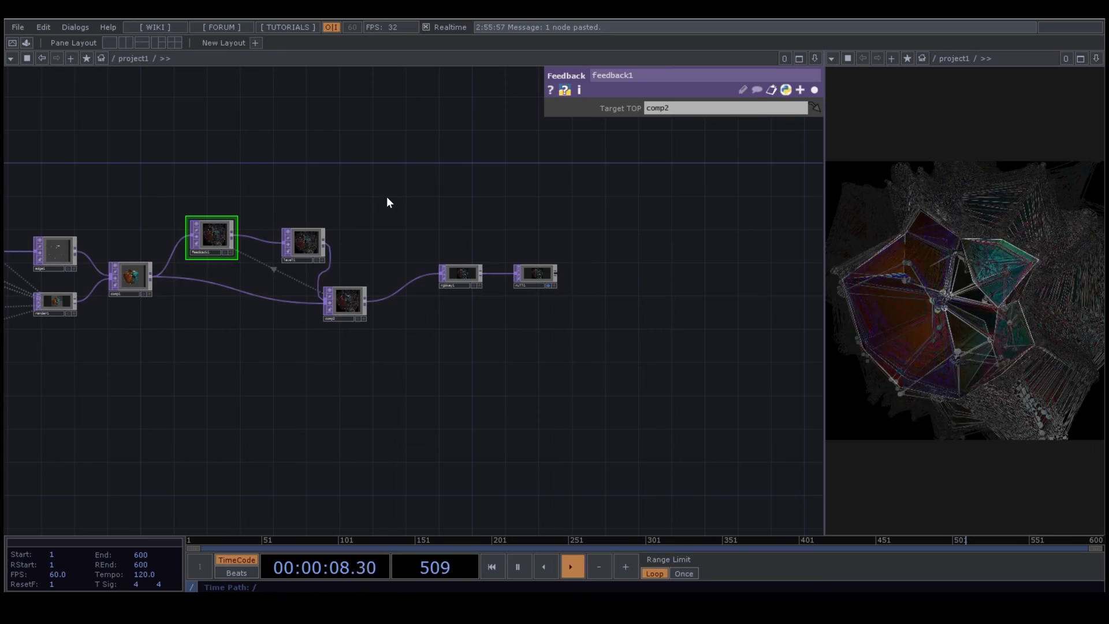
{"action": "left_click_drag", "start_coordinate": [308, 355], "coordinate": [446, 338]}
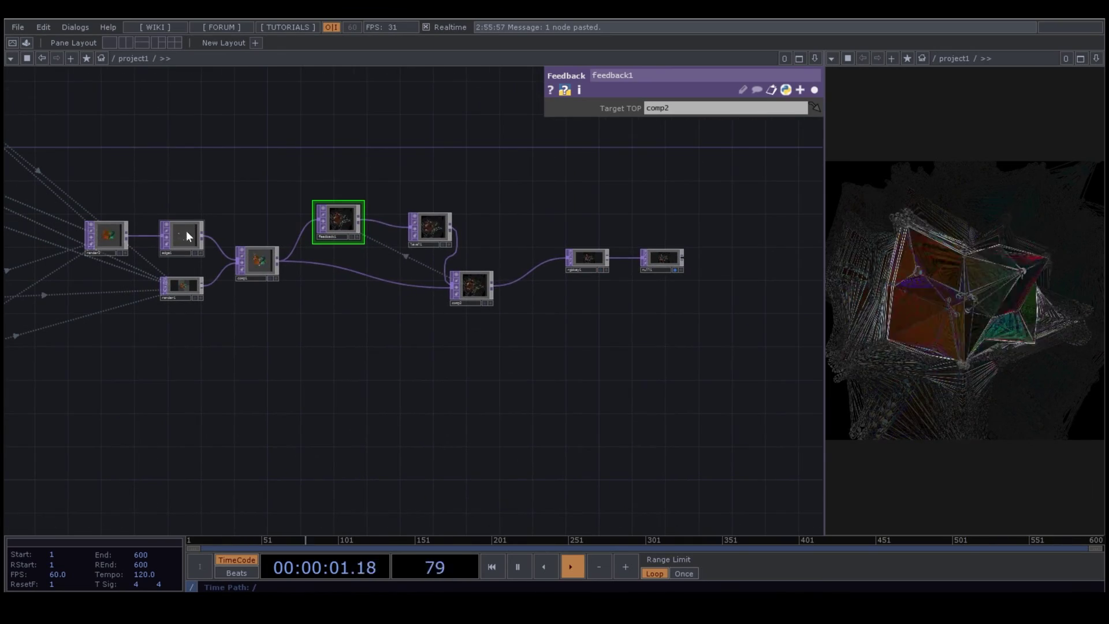
Change edge1's Edge Color to yellow (1, 1, 0.286)
{"action": "left_click", "coordinate": [186, 231]}
{"action": "left_click", "coordinate": [814, 90]}
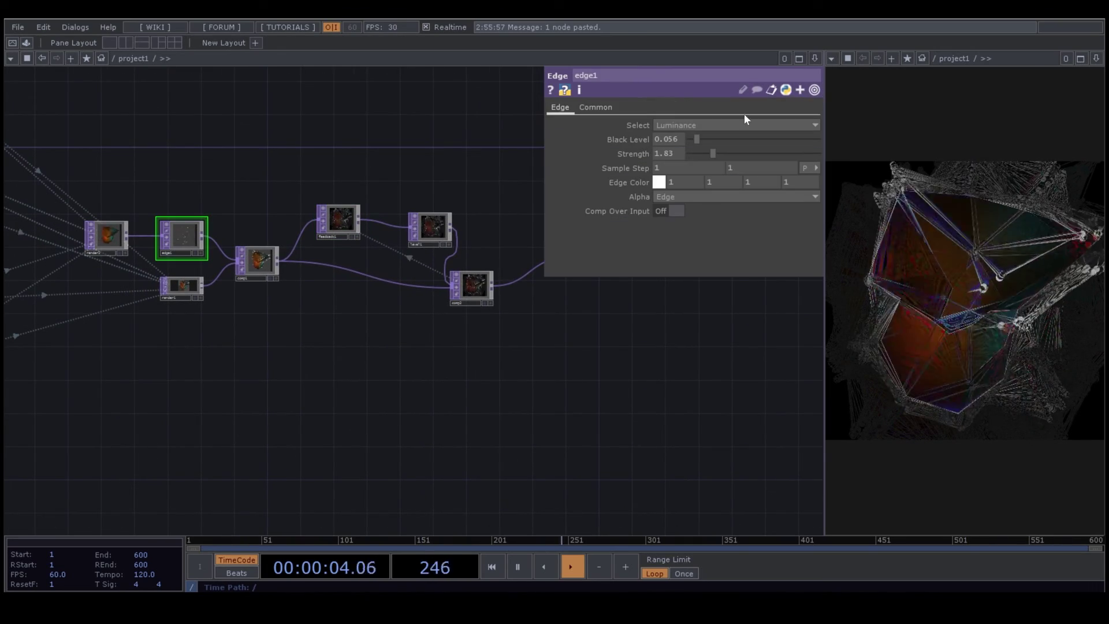
{"action": "left_click", "coordinate": [659, 183]}
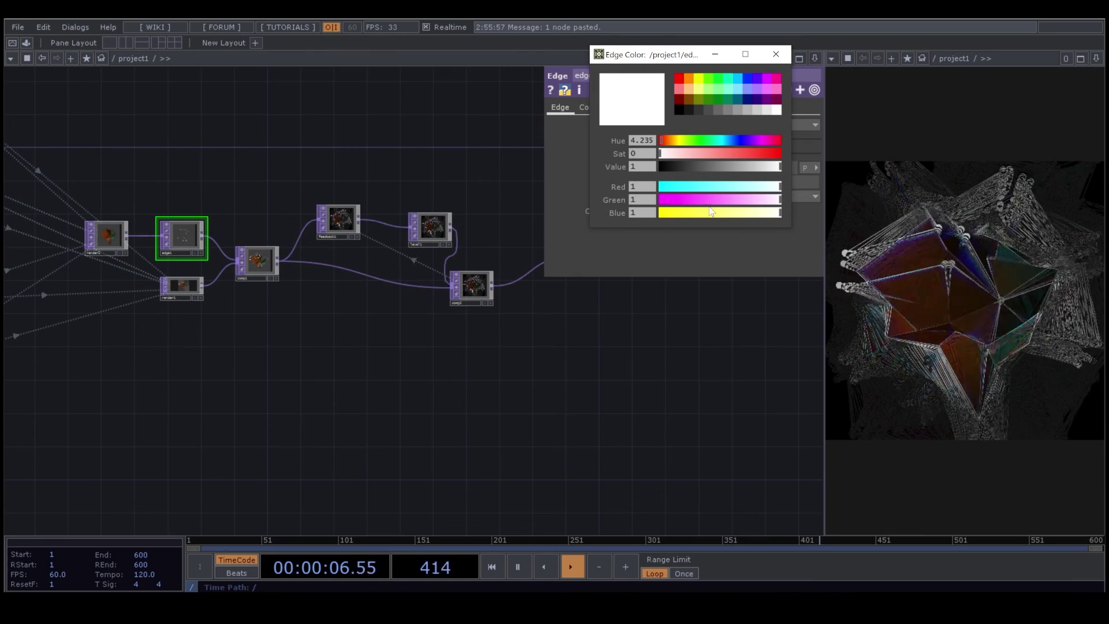
{"action": "left_click_drag", "start_coordinate": [716, 212], "coordinate": [706, 214]}
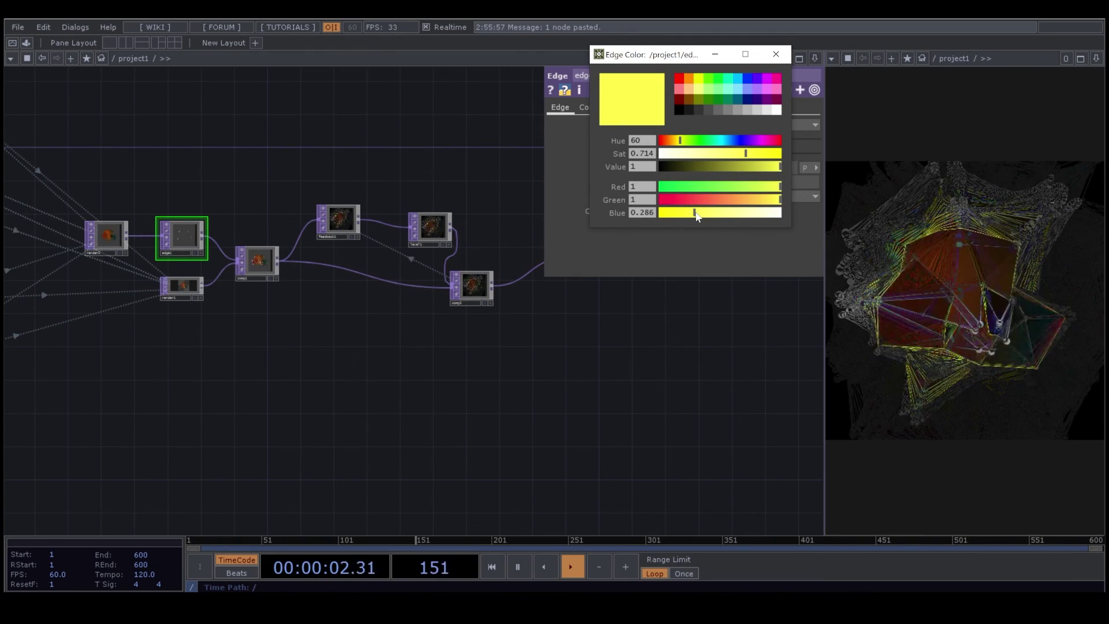
{"action": "left_click", "coordinate": [775, 55]}
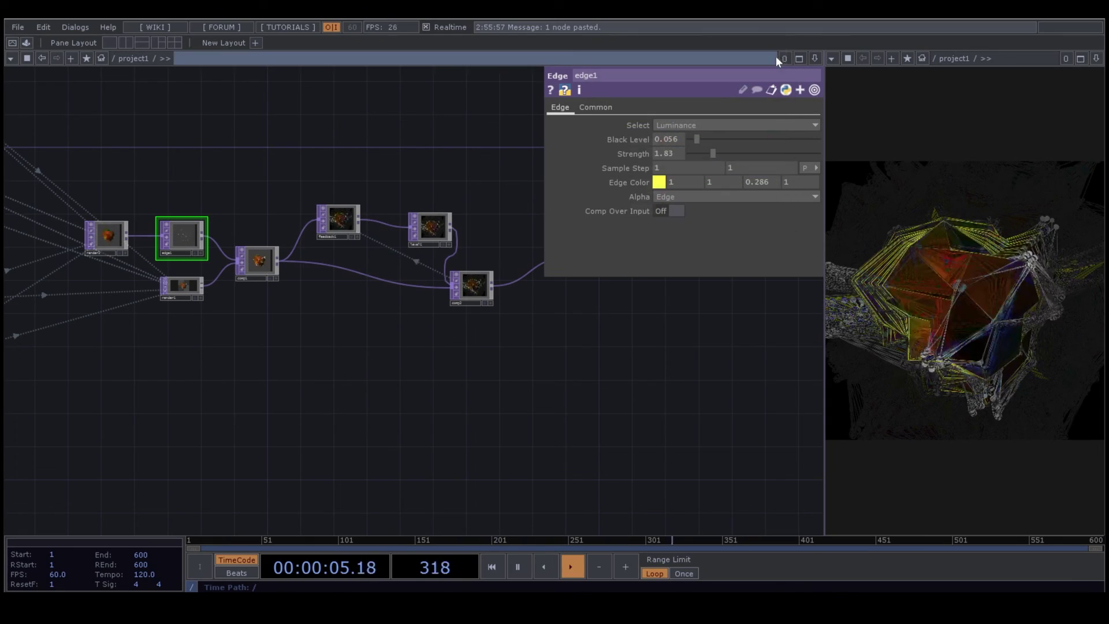
Raise sphere1's Detail Frequency from 2 to 4
{"action": "left_click_drag", "start_coordinate": [218, 305], "coordinate": [365, 287]}
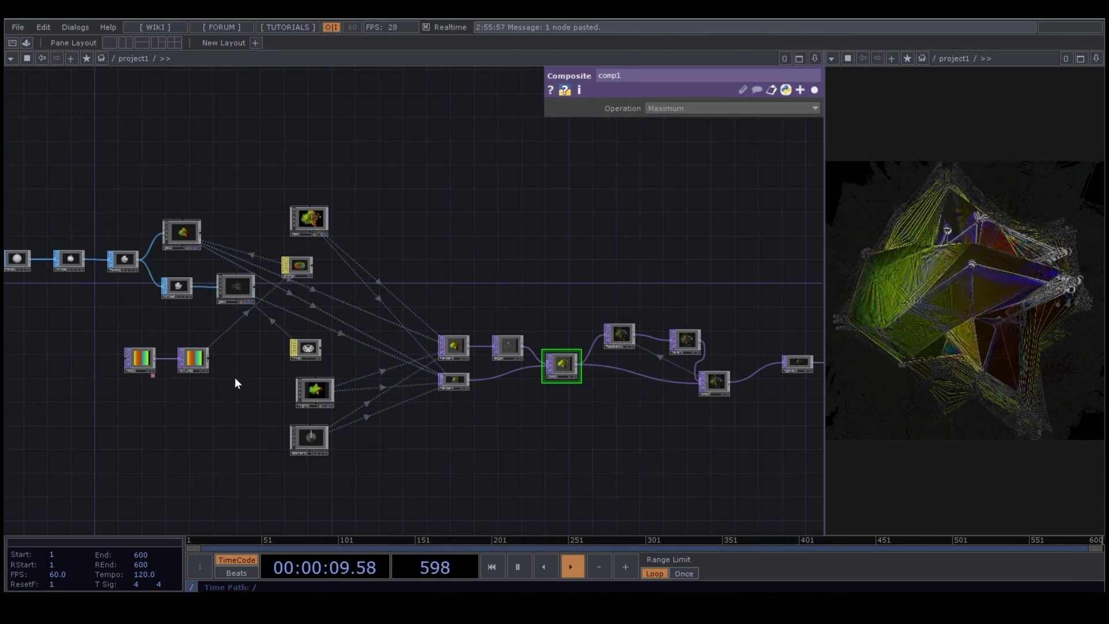
{"action": "left_click_drag", "start_coordinate": [77, 325], "coordinate": [393, 337]}
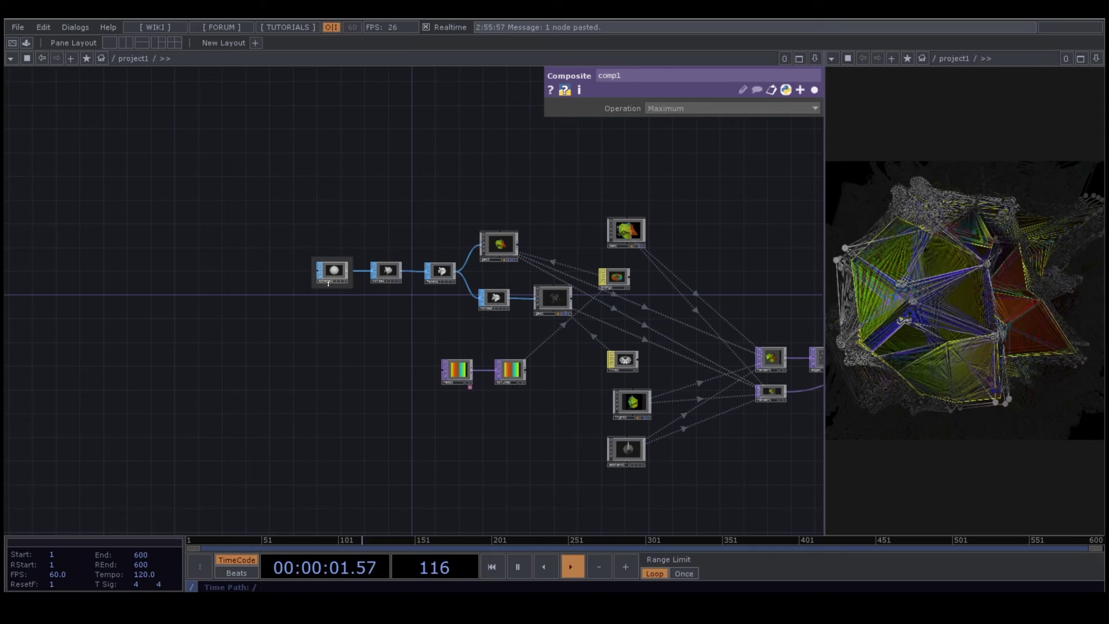
{"action": "left_click", "coordinate": [332, 276]}
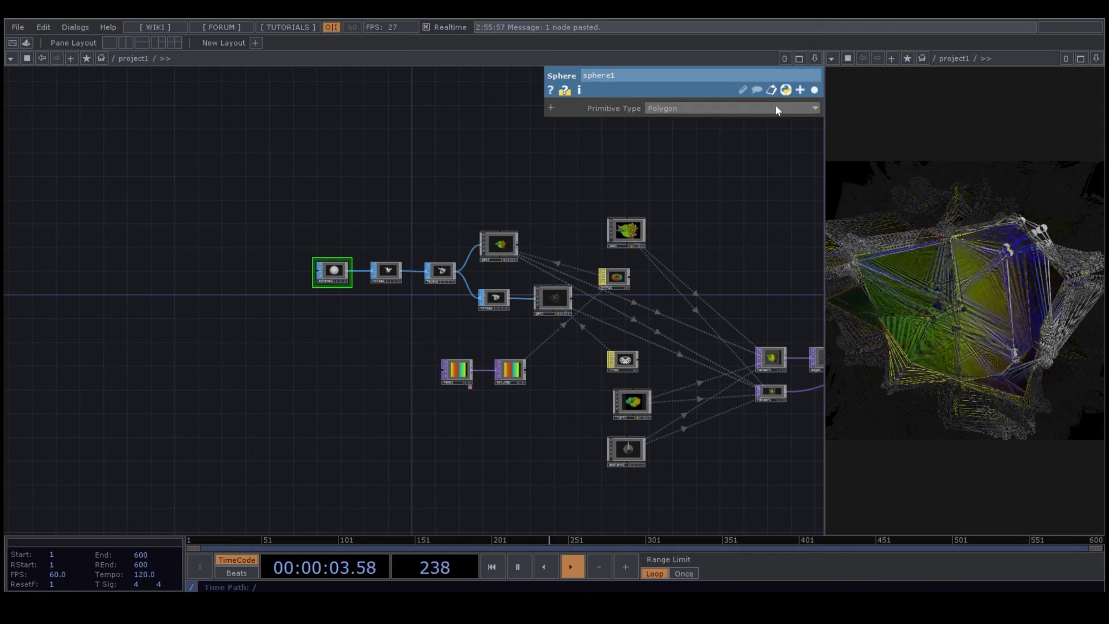
{"action": "left_click", "coordinate": [814, 90]}
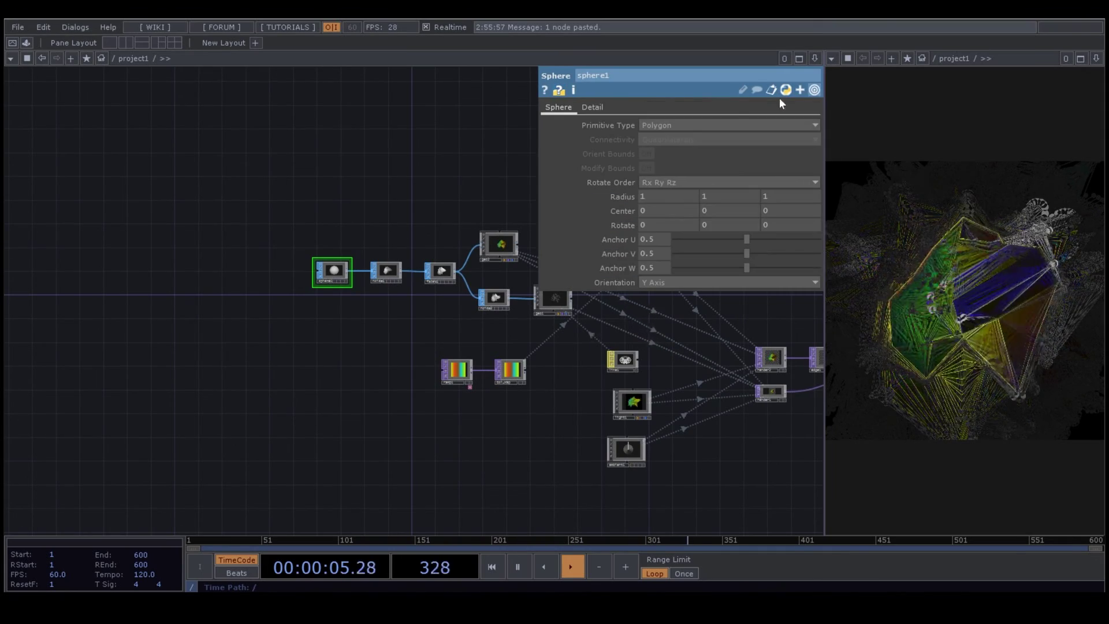
{"action": "left_click", "coordinate": [596, 108]}
{"action": "left_click_drag", "start_coordinate": [685, 125], "coordinate": [689, 124]}
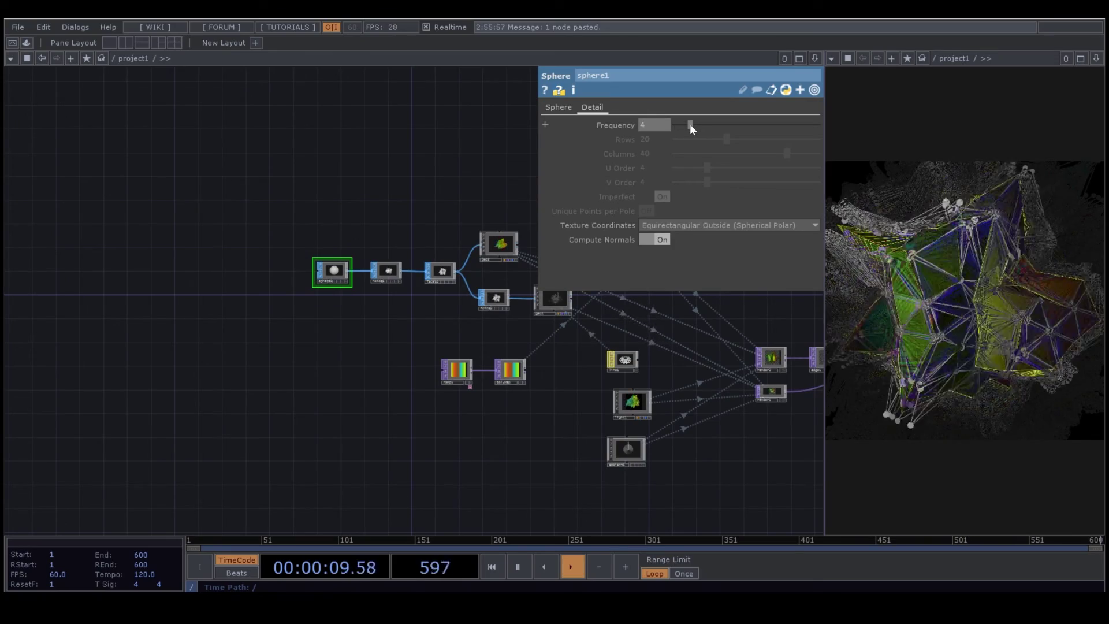
{"action": "left_click", "coordinate": [814, 90]}
{"action": "left_click_drag", "start_coordinate": [771, 256], "coordinate": [272, 191]}
Move rgbkey1 next to null1 and comp2 next to rgbkey1
{"action": "scroll", "coordinate": [590, 391], "scroll_direction": "up", "scroll_amount": 5}
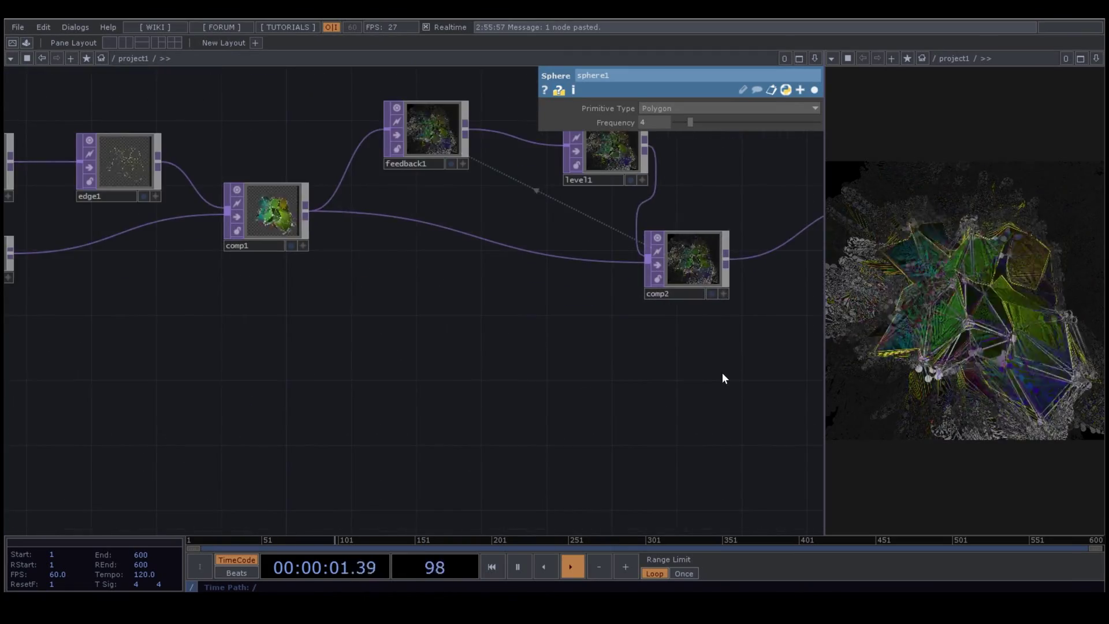
{"action": "left_click_drag", "start_coordinate": [723, 376], "coordinate": [389, 422]}
{"action": "left_click_drag", "start_coordinate": [760, 241], "coordinate": [702, 276]}
{"action": "left_click_drag", "start_coordinate": [372, 271], "coordinate": [567, 273]}
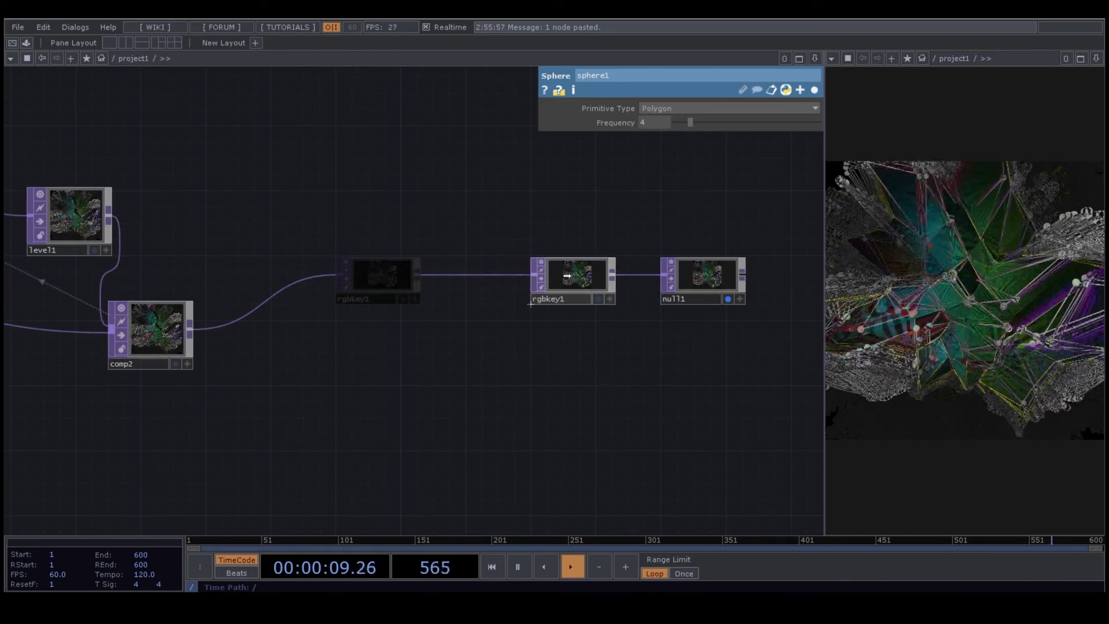
{"action": "left_click_drag", "start_coordinate": [146, 335], "coordinate": [358, 319]}
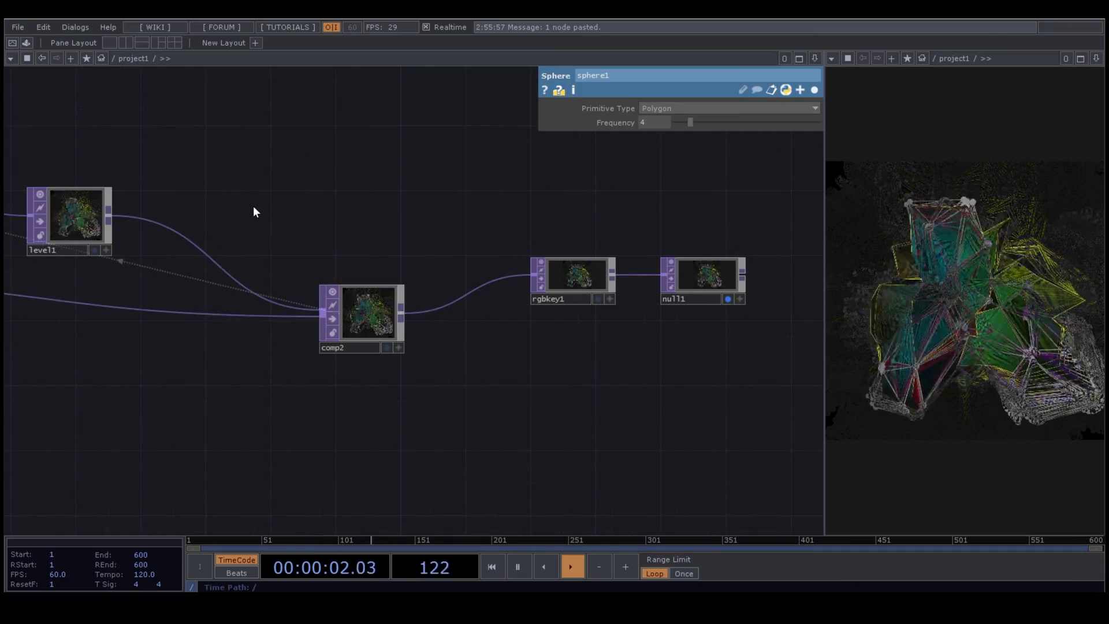
{"action": "left_click_drag", "start_coordinate": [255, 210], "coordinate": [537, 206]}
Insert a Transform TOP, transform1, between level1 and comp2 with Rotate set to 15
{"action": "right_click", "coordinate": [449, 230]}
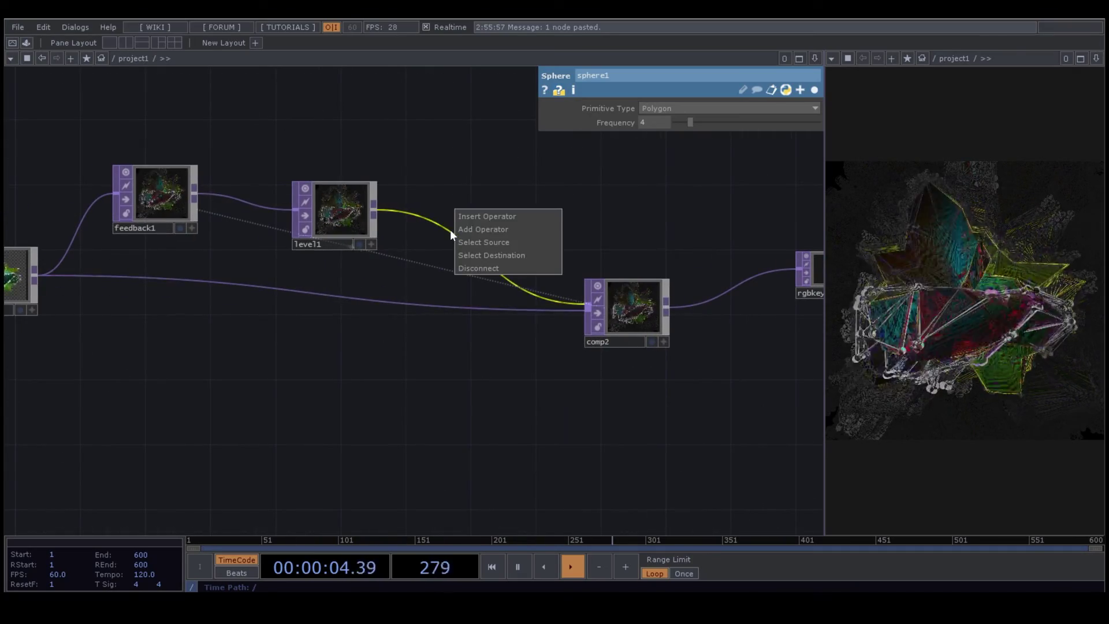
{"action": "left_click", "coordinate": [475, 217]}
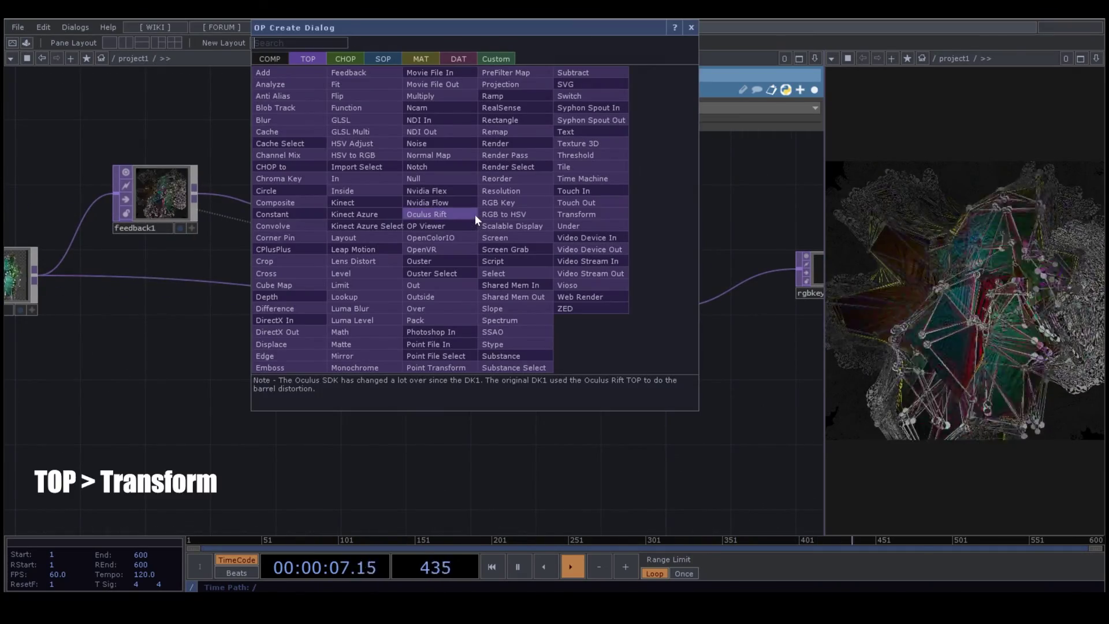
{"action": "left_click", "coordinate": [605, 211]}
{"action": "left_click", "coordinate": [487, 220]}
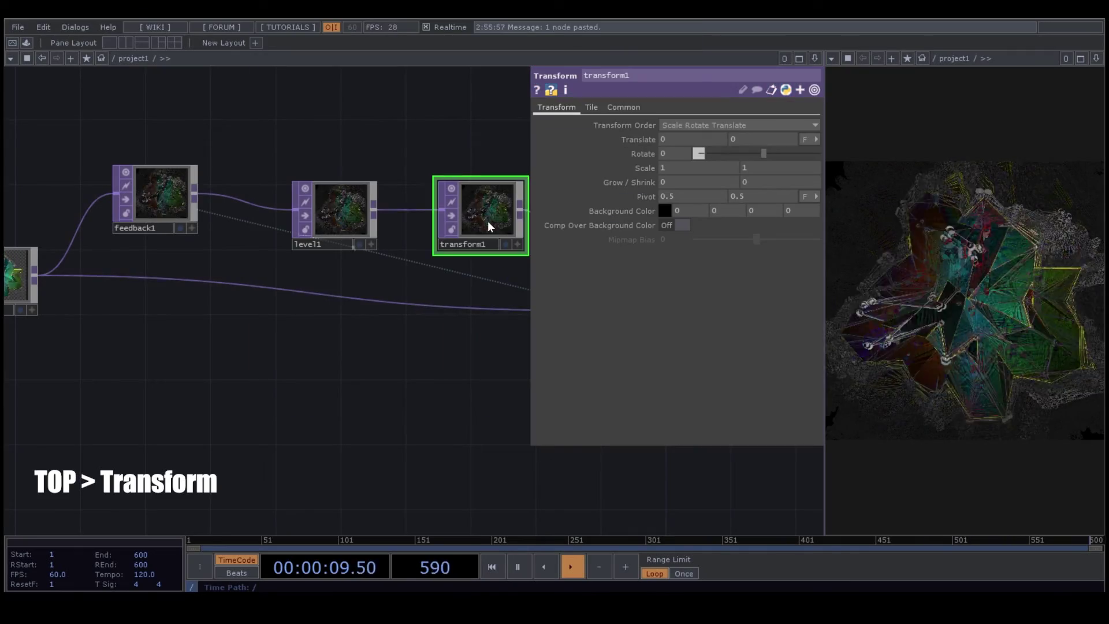
{"action": "scroll", "coordinate": [640, 158], "scroll_direction": "up", "scroll_amount": 1}
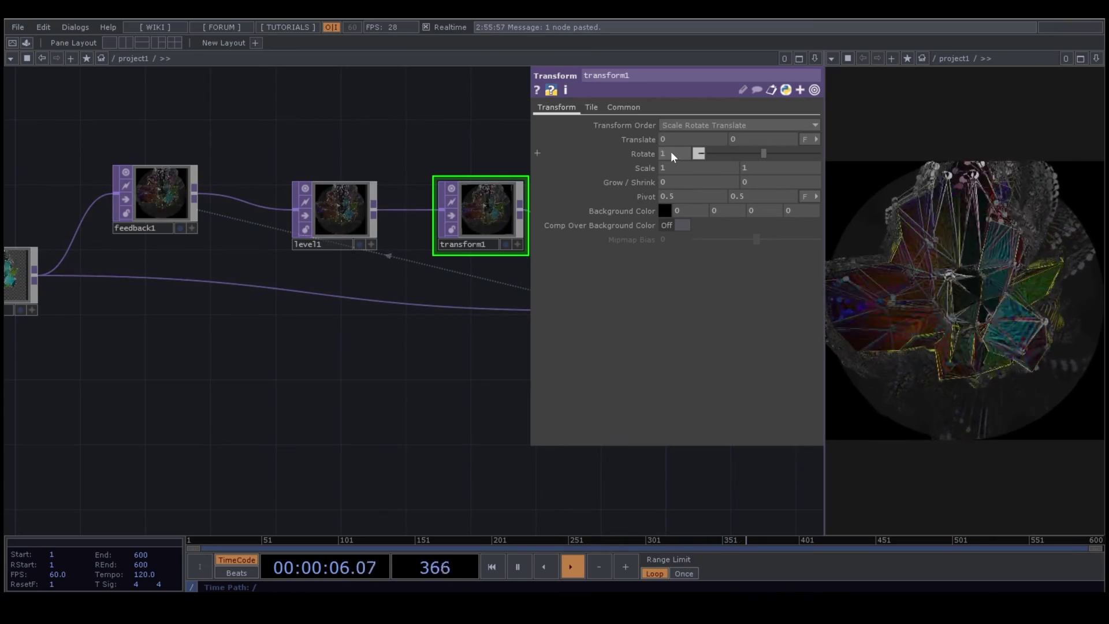
{"action": "scroll", "coordinate": [640, 157], "scroll_direction": "up", "scroll_amount": 14}
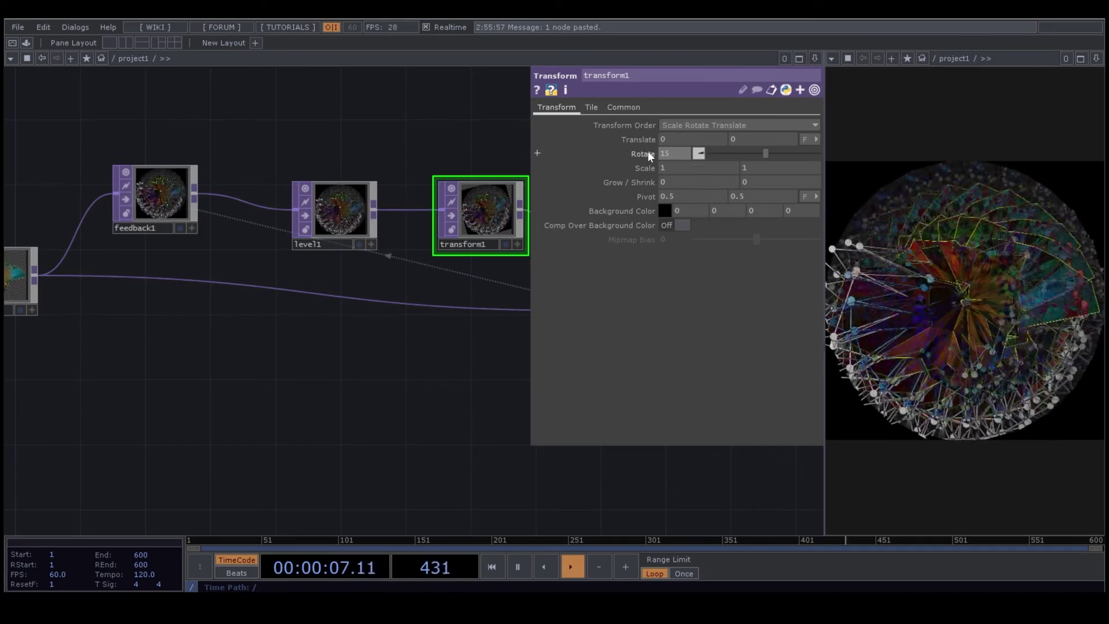
{"action": "left_click", "coordinate": [647, 152]}
{"action": "left_click_drag", "start_coordinate": [488, 98], "coordinate": [381, 206]}
Create a Constant CHOP, constant1, above transform1, then select transform1
{"action": "key", "text": "Tab"}
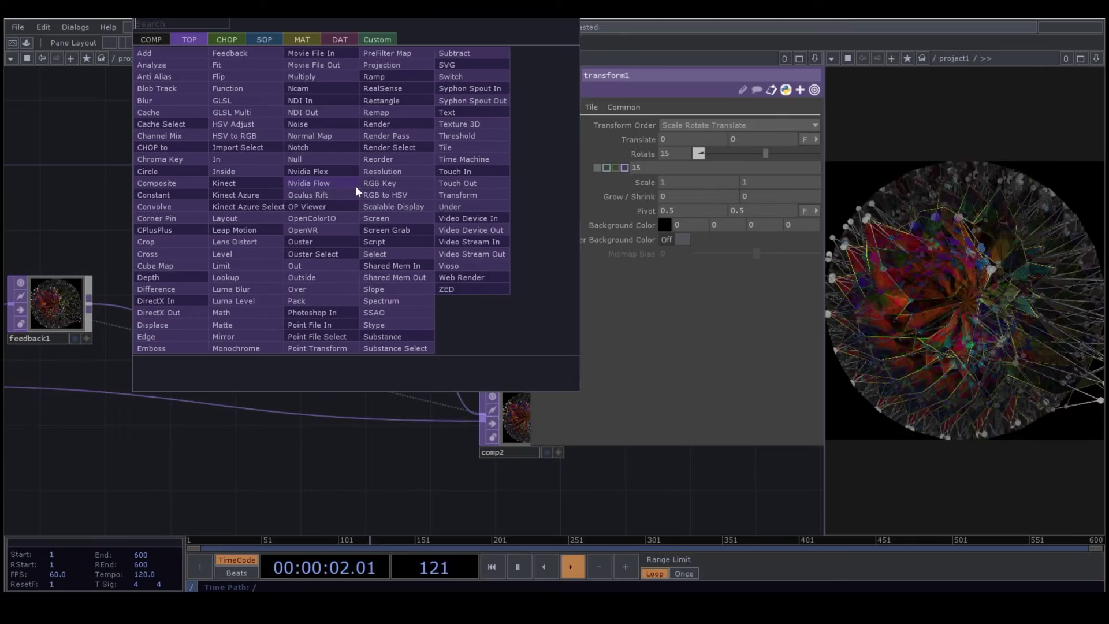
{"action": "left_click", "coordinate": [231, 39]}
{"action": "type", "text": "c"}
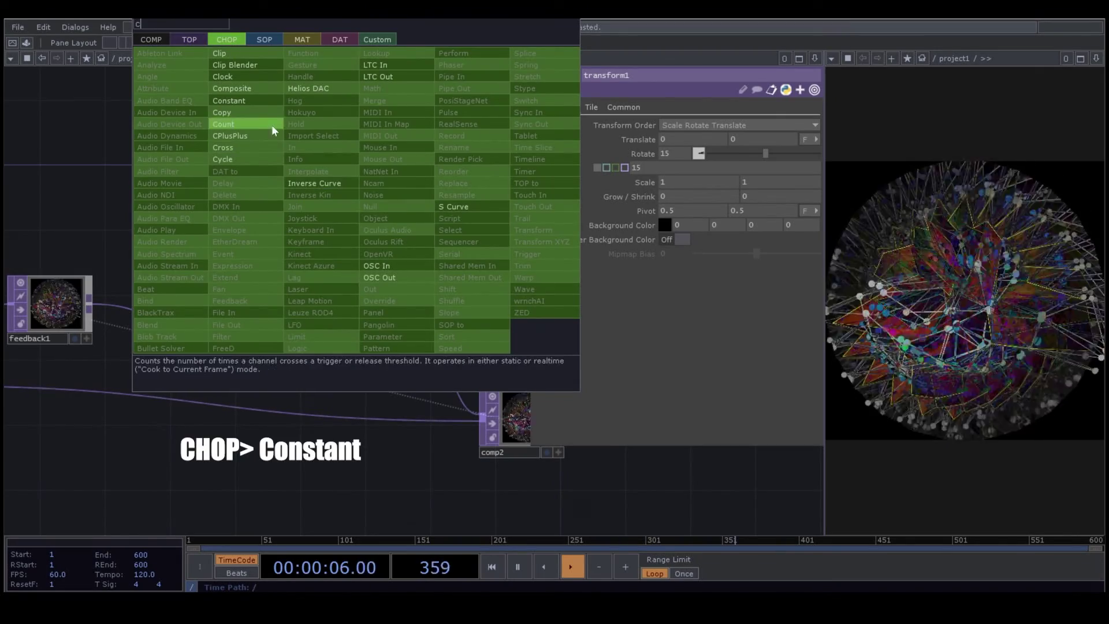
{"action": "left_click", "coordinate": [255, 101]}
{"action": "left_click", "coordinate": [366, 165]}
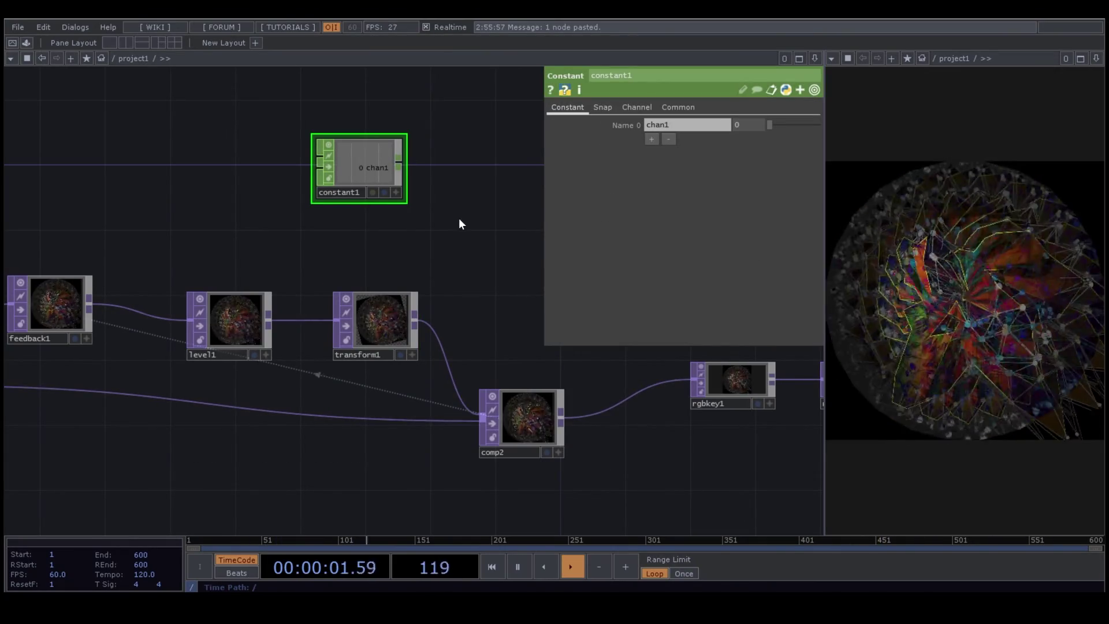
{"action": "left_click", "coordinate": [396, 314]}
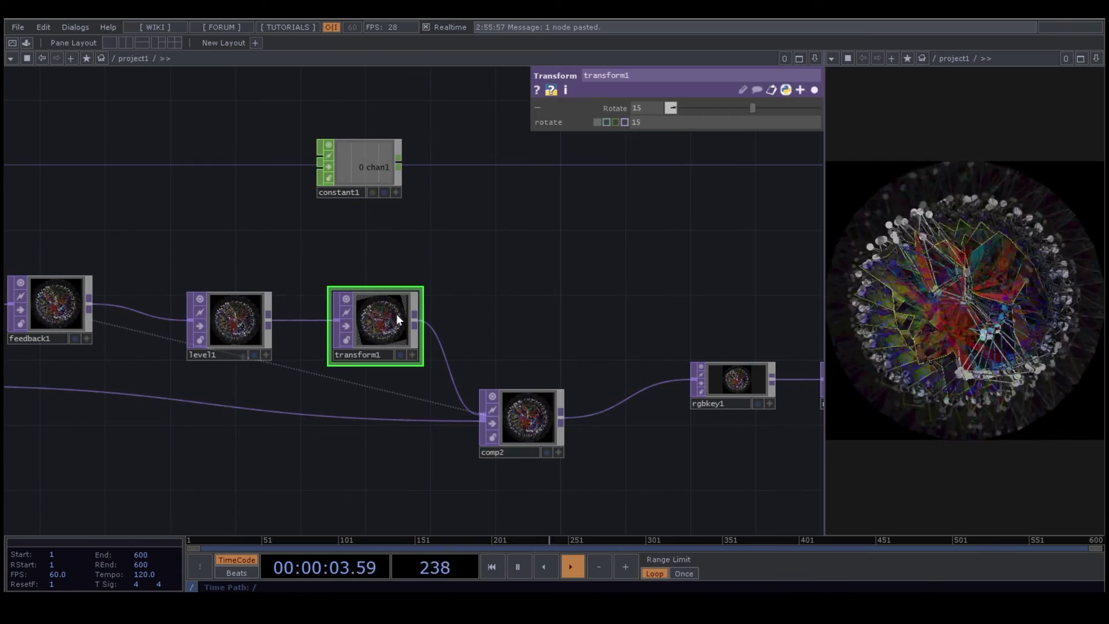
Drive transform1's Rotate from constant1 with the CHOP reference op('constant1')['chan1']
{"action": "left_click", "coordinate": [396, 192]}
{"action": "left_click_drag", "start_coordinate": [372, 167], "coordinate": [645, 111]}
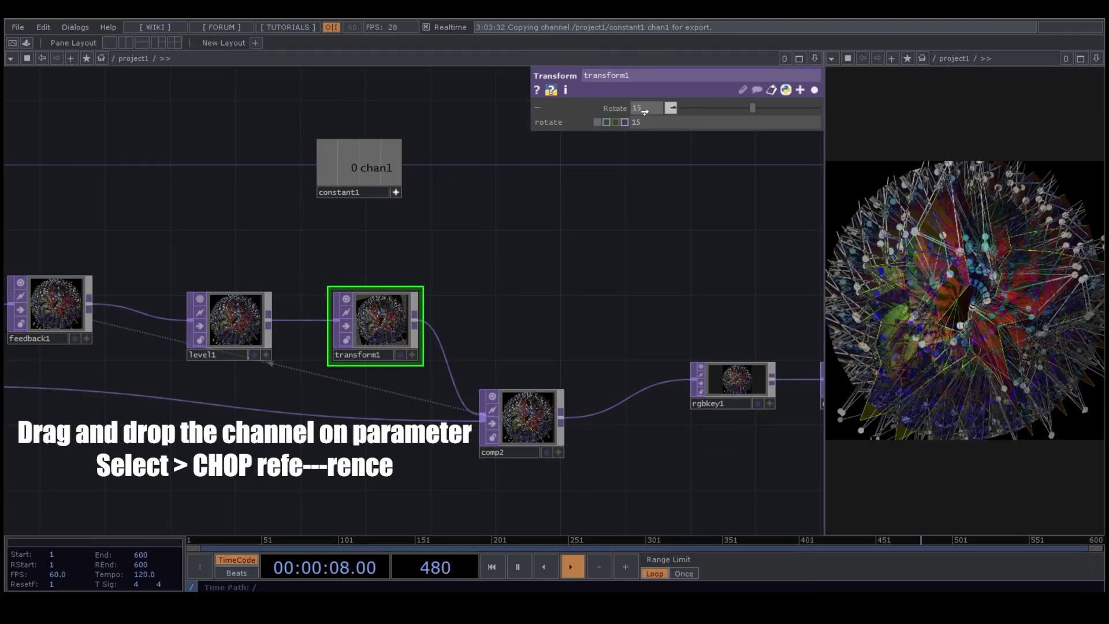
{"action": "left_click", "coordinate": [654, 105]}
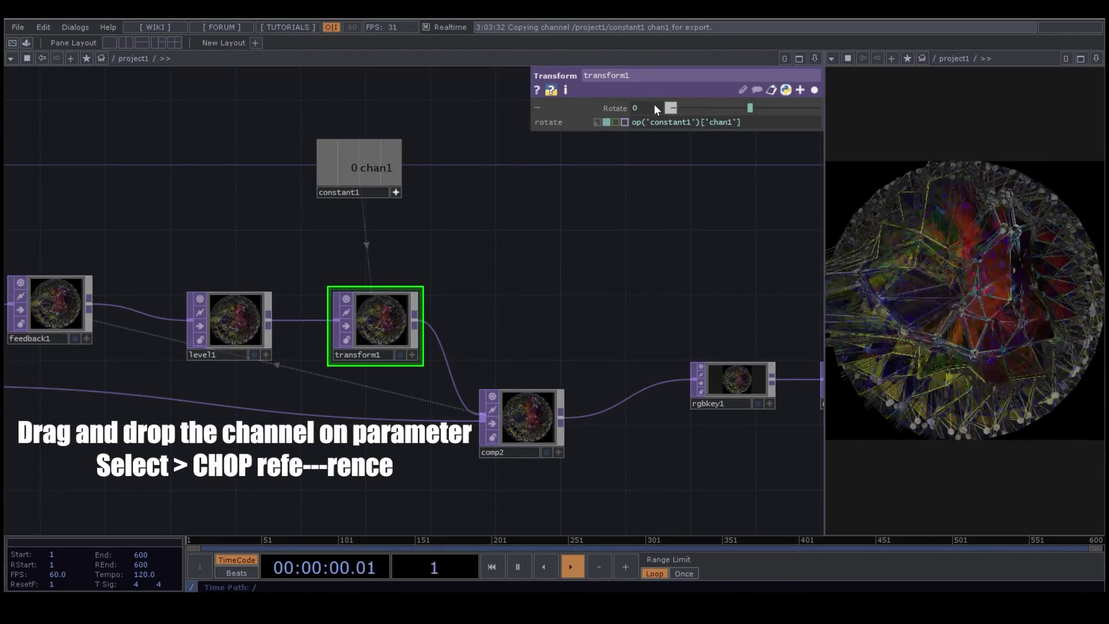
{"action": "left_click", "coordinate": [814, 91]}
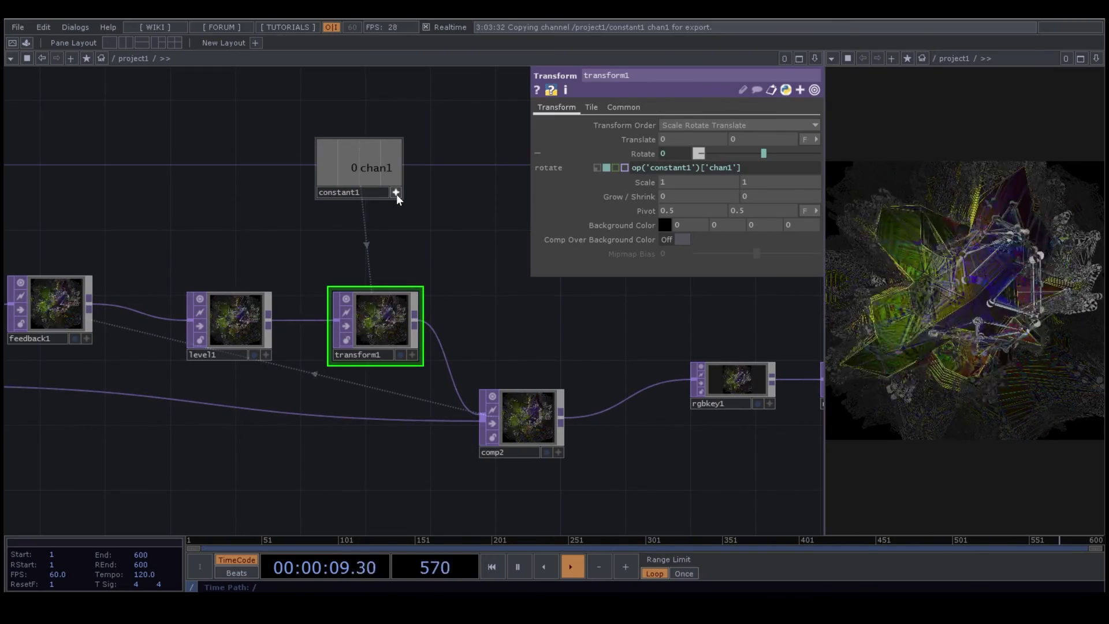
Give constant1's chan1 a value of 100, then reselect transform1
{"action": "left_click", "coordinate": [373, 171]}
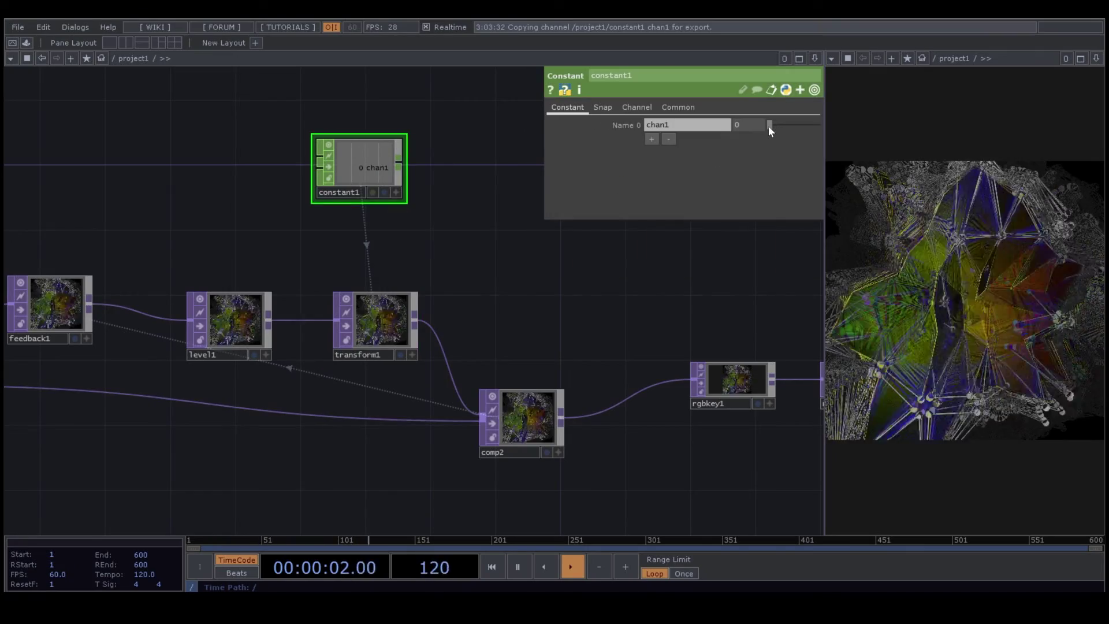
{"action": "left_click_drag", "start_coordinate": [770, 126], "coordinate": [821, 126]}
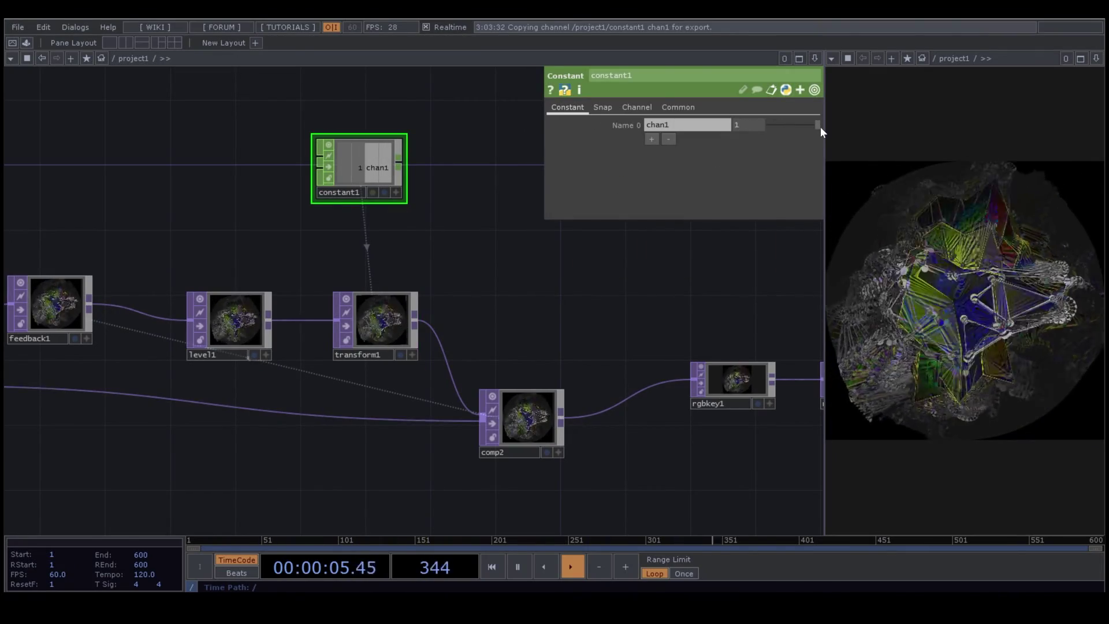
{"action": "left_click", "coordinate": [749, 122]}
{"action": "type", "text": "100"}
{"action": "key", "text": "Return"}
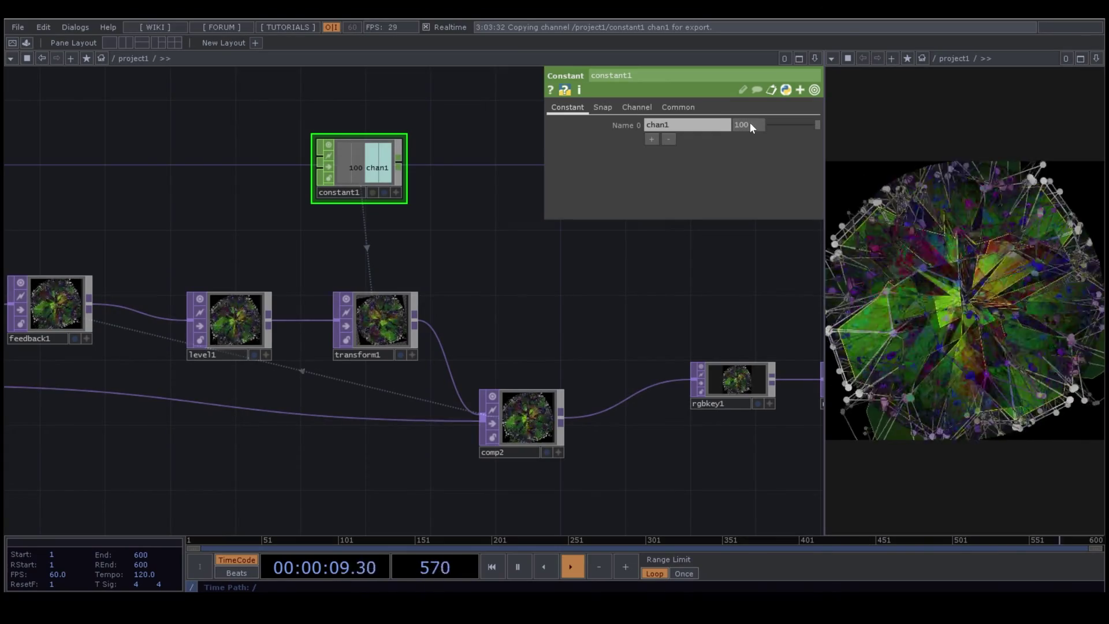
{"action": "left_click_drag", "start_coordinate": [539, 260], "coordinate": [472, 233]}
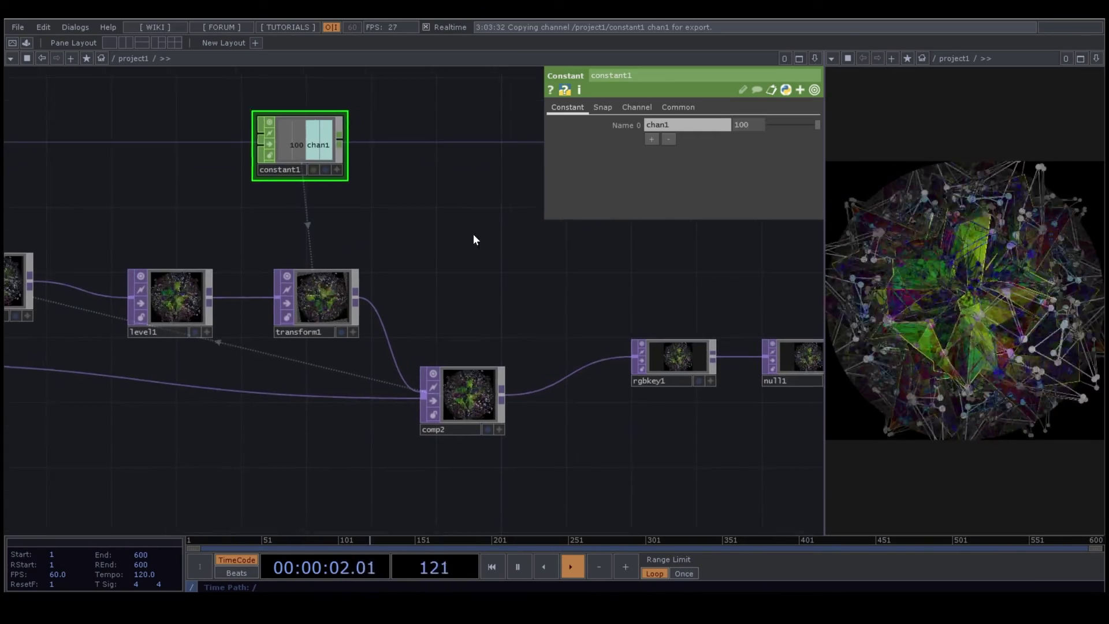
{"action": "left_click", "coordinate": [338, 290]}
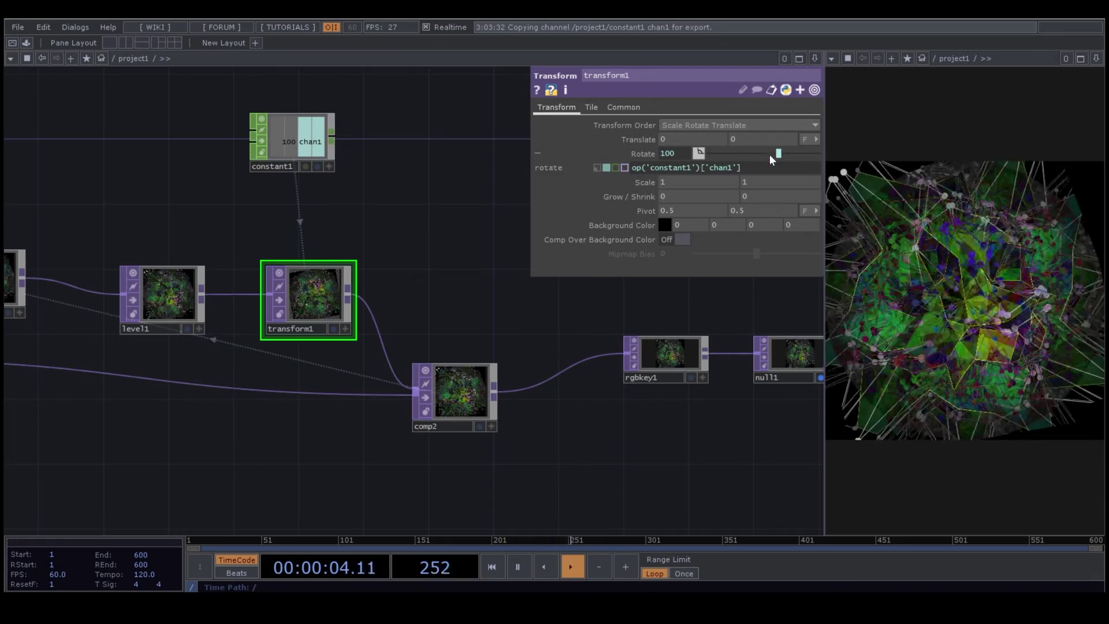
Append '* absTime.seconds' to transform1's rotate expression so it spins over time
{"action": "left_click", "coordinate": [761, 166]}
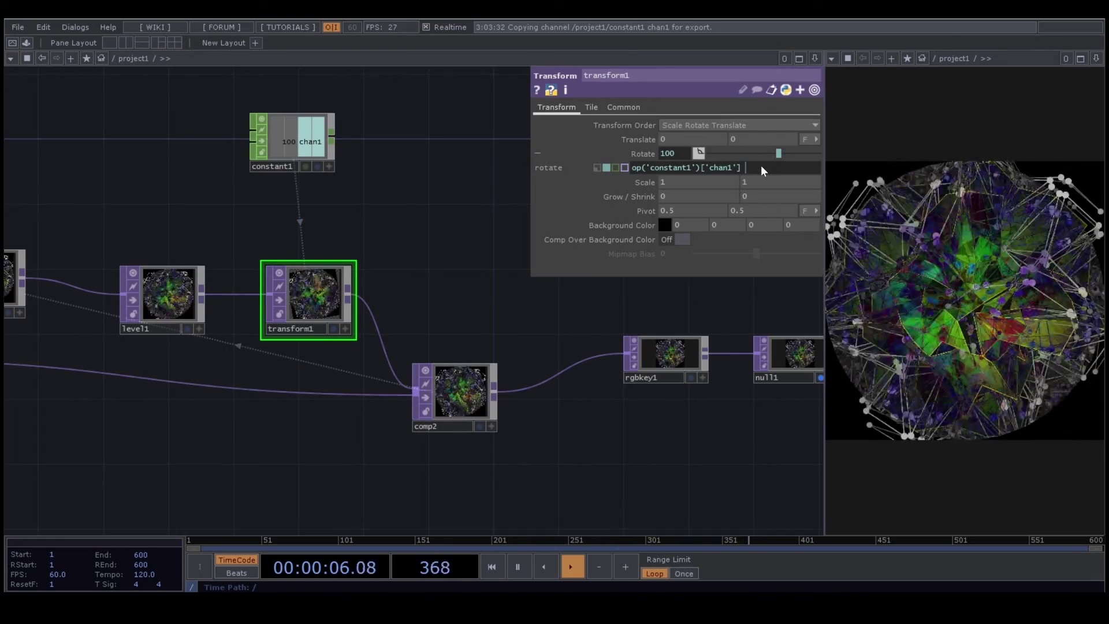
{"action": "type", "text": "* a"}
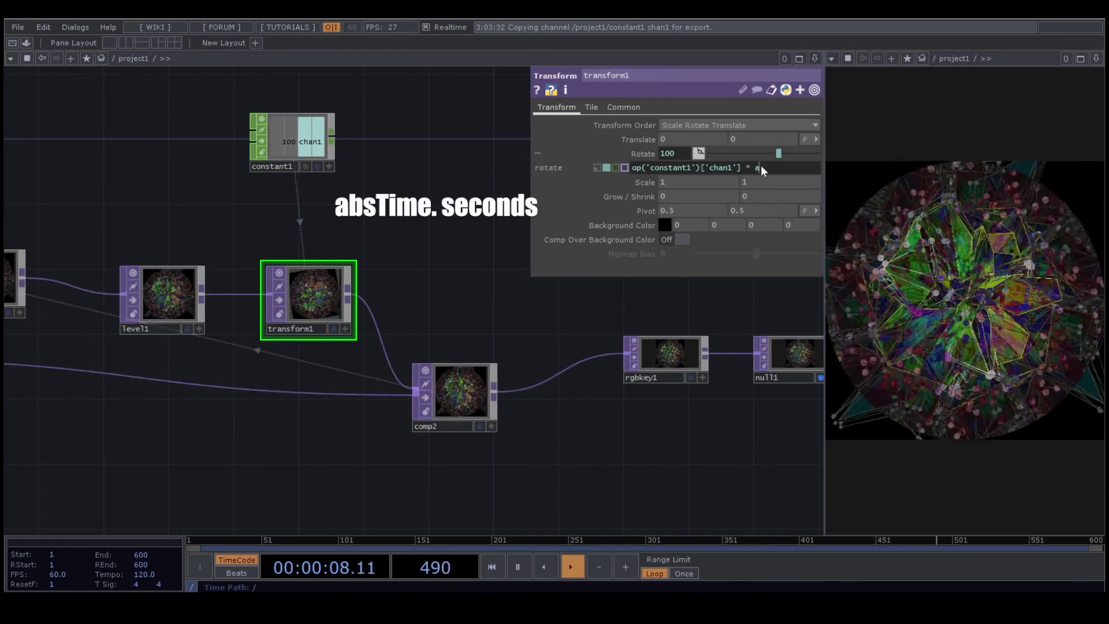
{"action": "type", "text": "bsTim"}
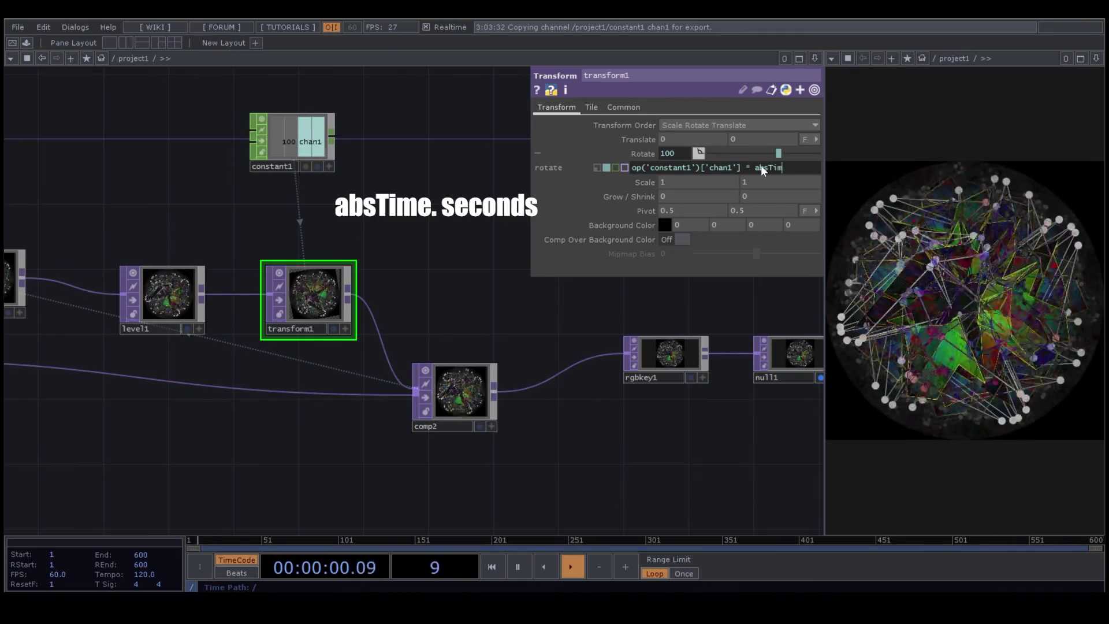
{"action": "type", "text": "e.se"}
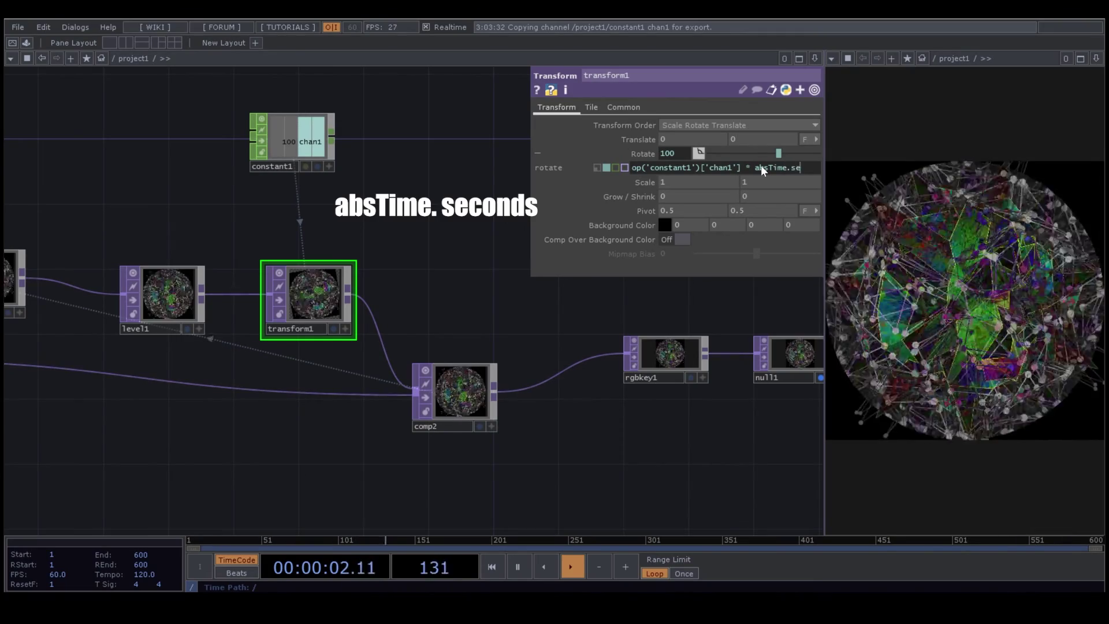
{"action": "type", "text": "conds"}
{"action": "key", "text": "Return"}
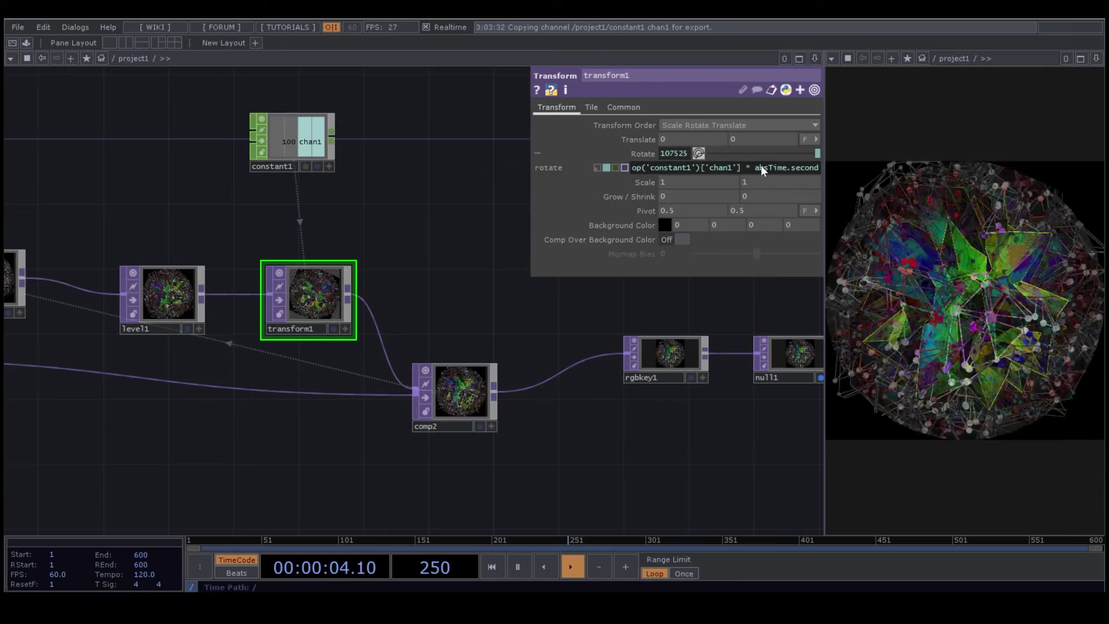
Lower constant1's chan1 from 100 to 0.15 to slow the rotation
{"action": "left_click", "coordinate": [314, 144]}
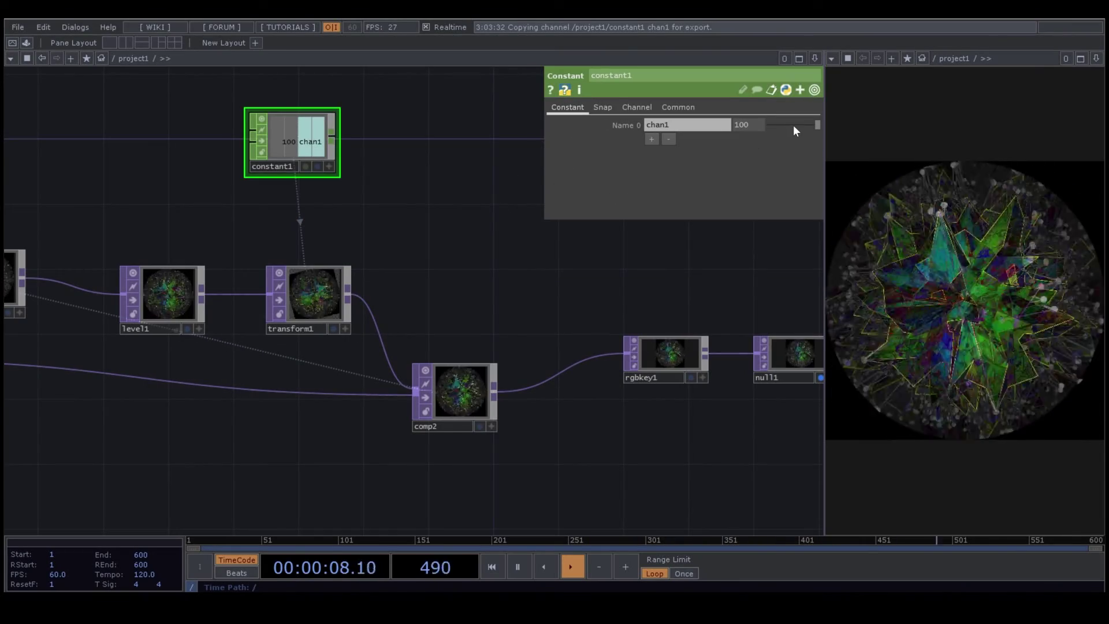
{"action": "left_click_drag", "start_coordinate": [794, 126], "coordinate": [725, 137]}
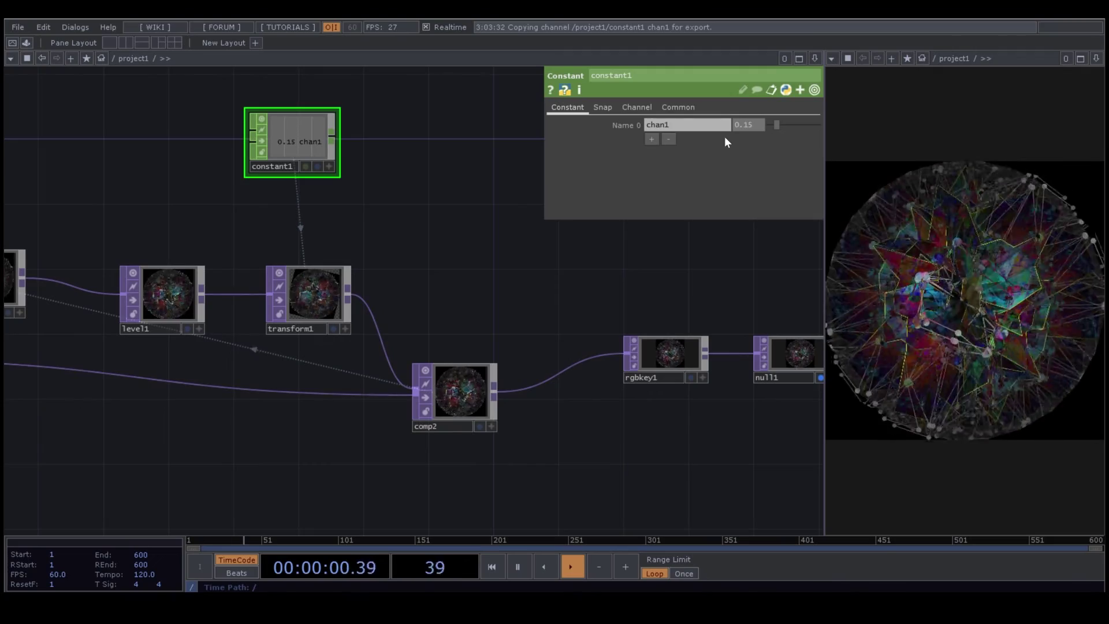
{"action": "left_click_drag", "start_coordinate": [574, 312], "coordinate": [445, 290]}
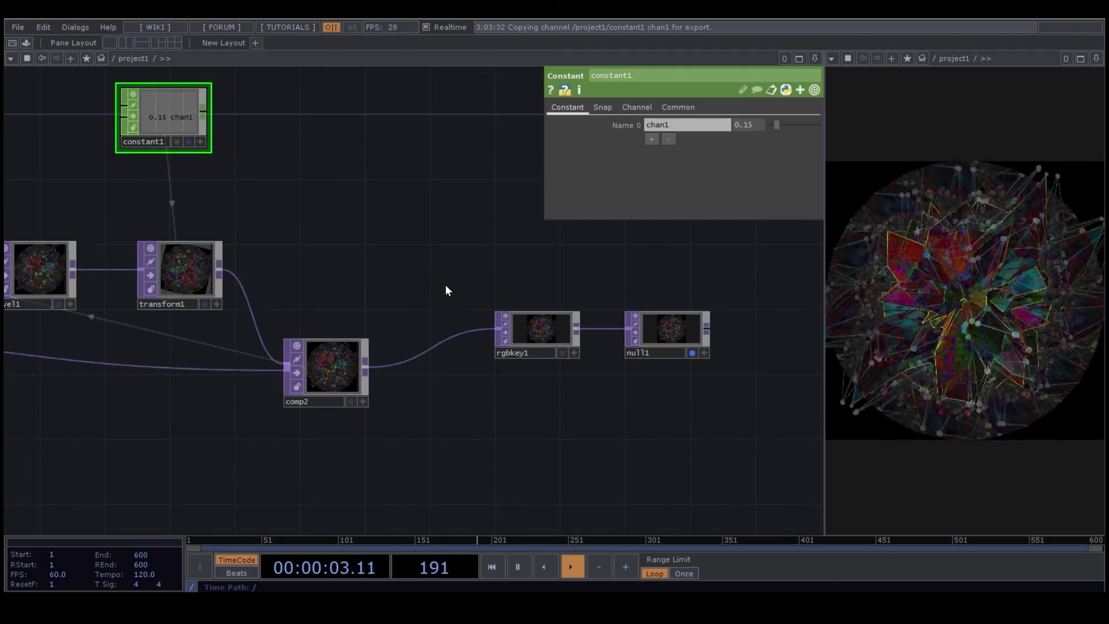
Set transform1's Scale X and Y to 1.1
{"action": "left_click", "coordinate": [196, 268]}
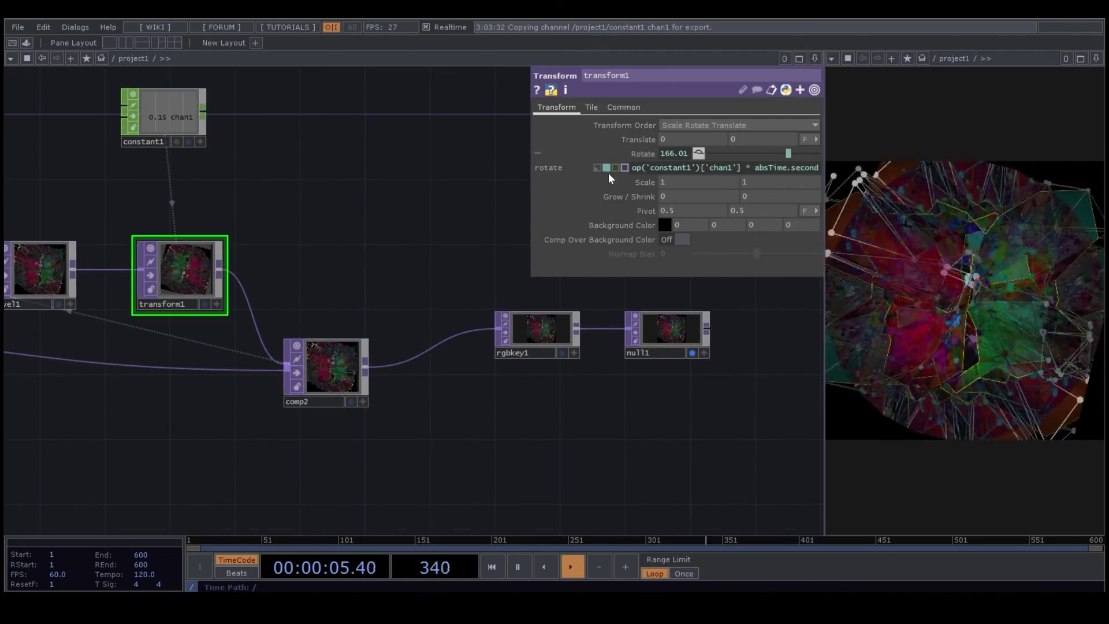
{"action": "left_click", "coordinate": [666, 182]}
{"action": "type", "text": "1.1"}
{"action": "key", "text": "Return"}
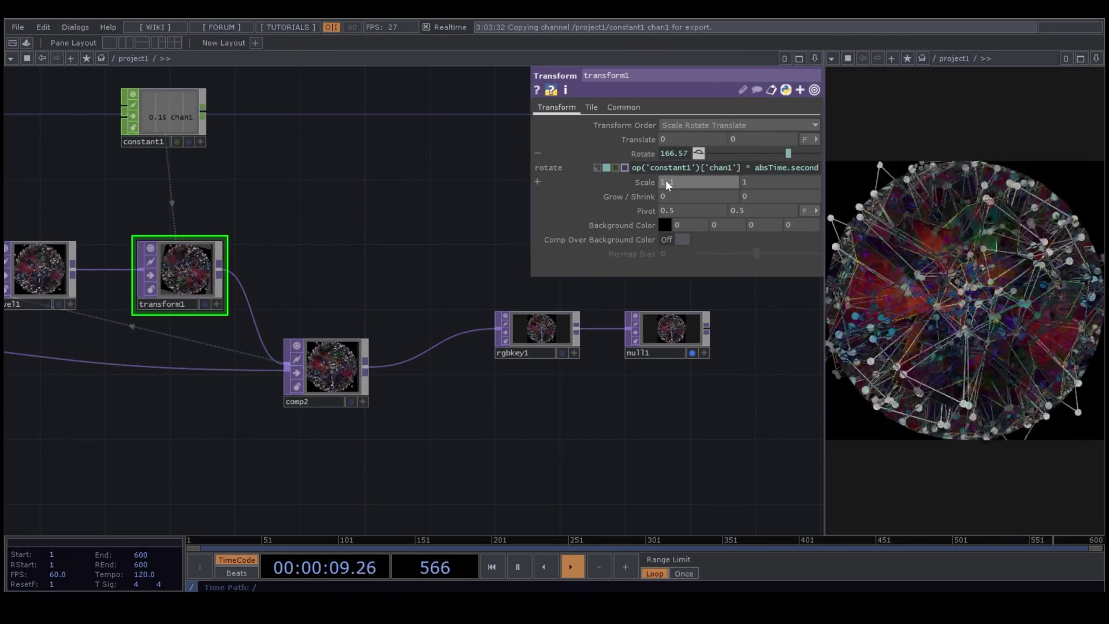
{"action": "left_click", "coordinate": [758, 183]}
{"action": "type", "text": "1.1"}
{"action": "key", "text": "Return"}
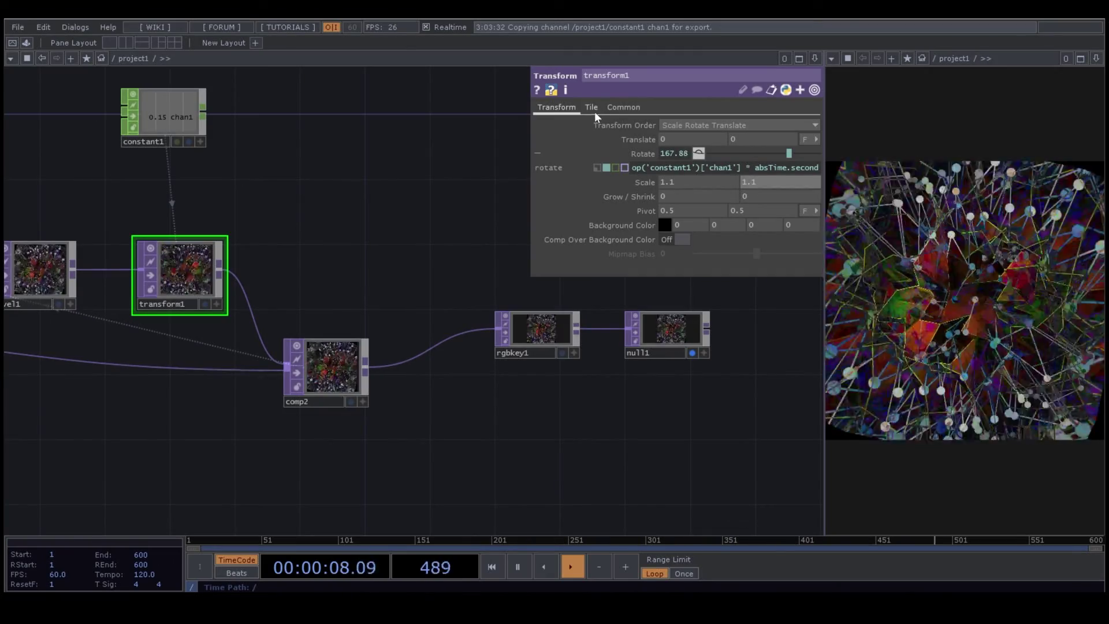
Set transform1's Extend mode to Mirror for kaleidoscopic tiling
{"action": "left_click", "coordinate": [594, 110]}
{"action": "left_click", "coordinate": [714, 124]}
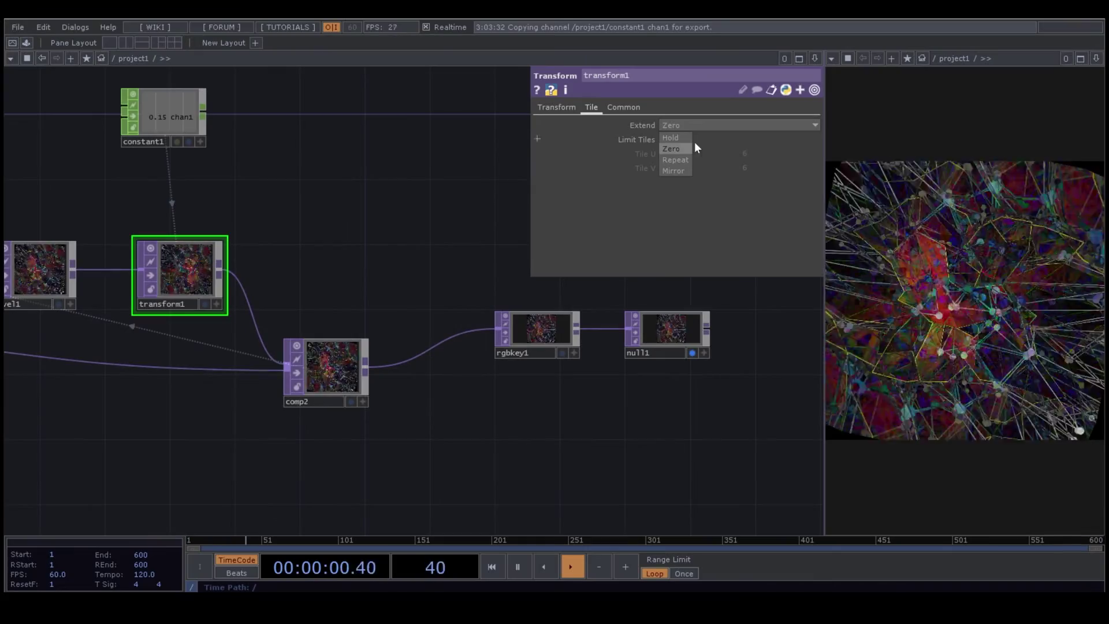
{"action": "left_click", "coordinate": [676, 170]}
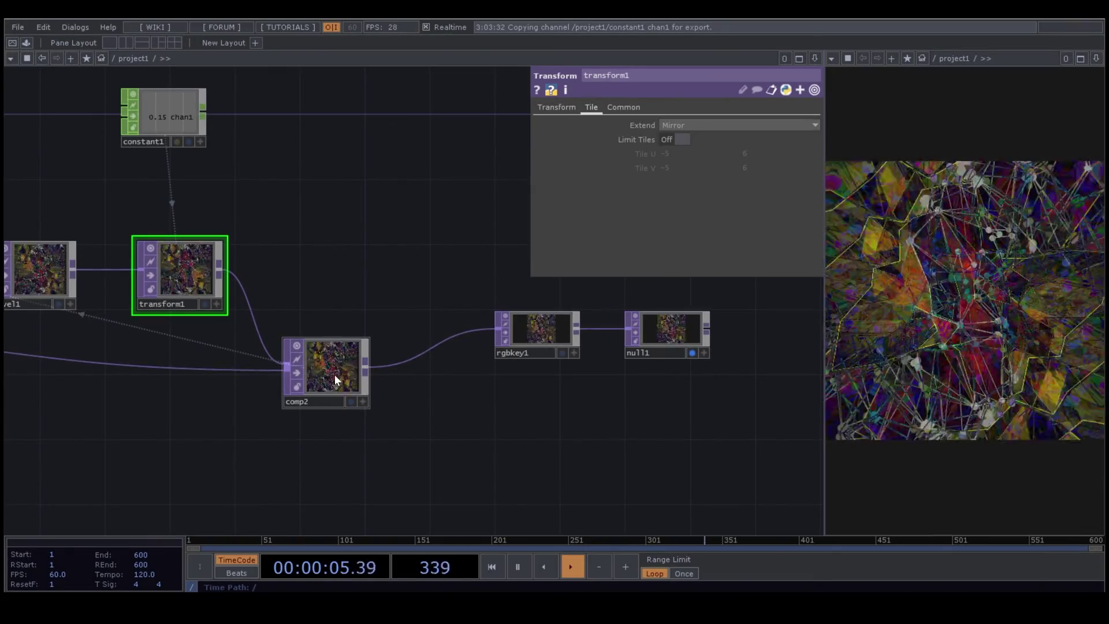
Change transform1's Scale X and Y to .8 and bring constant1's chan1 down to 0
{"action": "left_click", "coordinate": [334, 374]}
{"action": "left_click", "coordinate": [181, 289]}
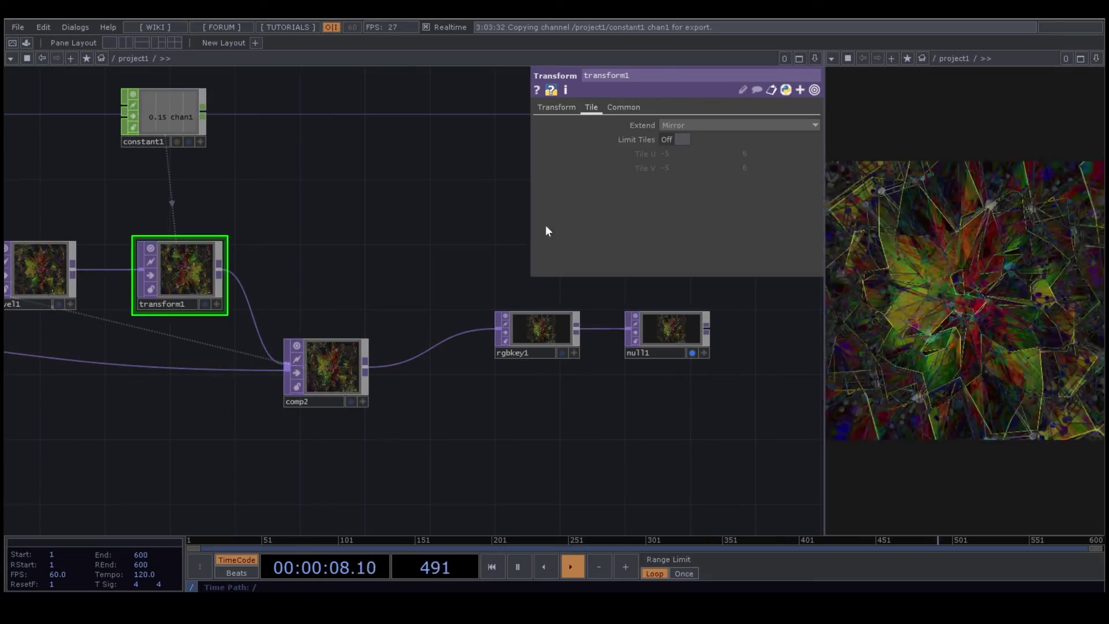
{"action": "left_click", "coordinate": [557, 106]}
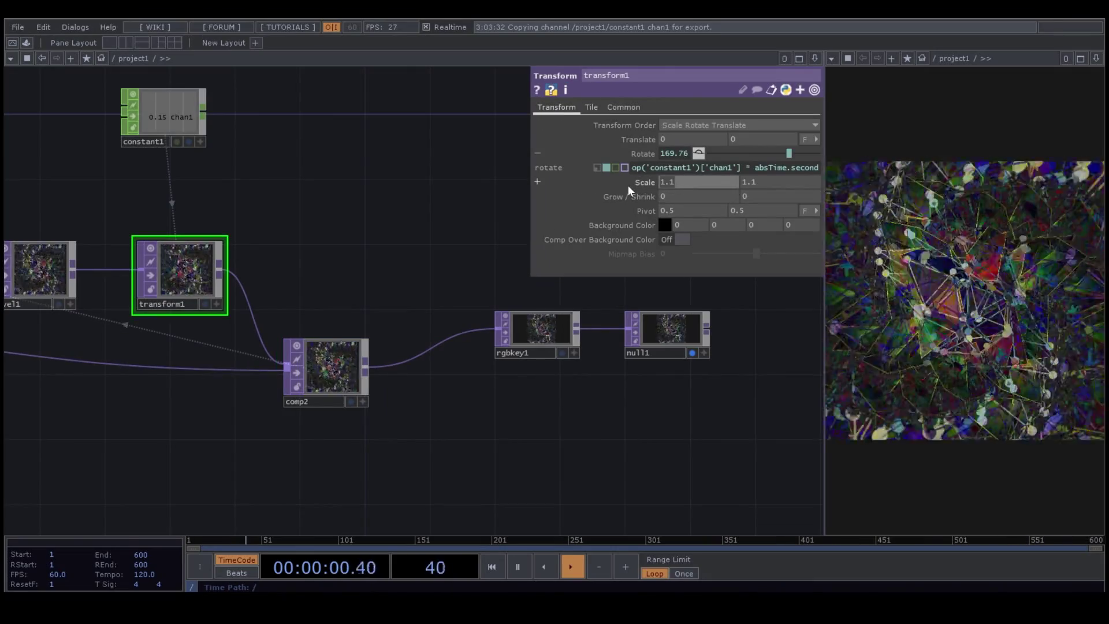
{"action": "left_click", "coordinate": [693, 183]}
{"action": "type", "text": ".8"}
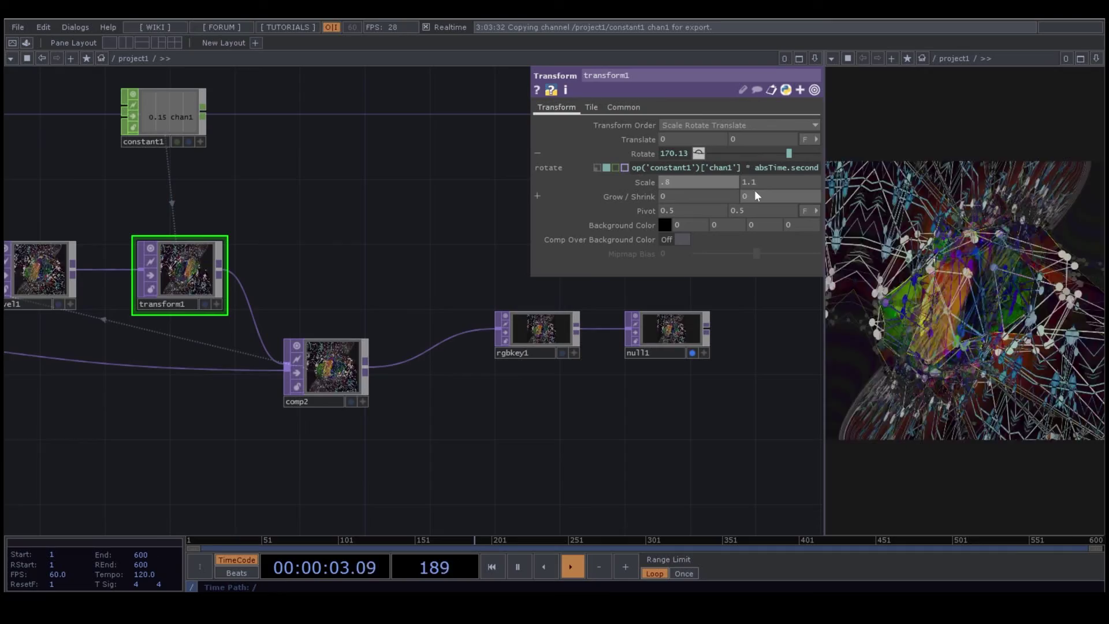
{"action": "left_click", "coordinate": [762, 182]}
{"action": "type", "text": ".8"}
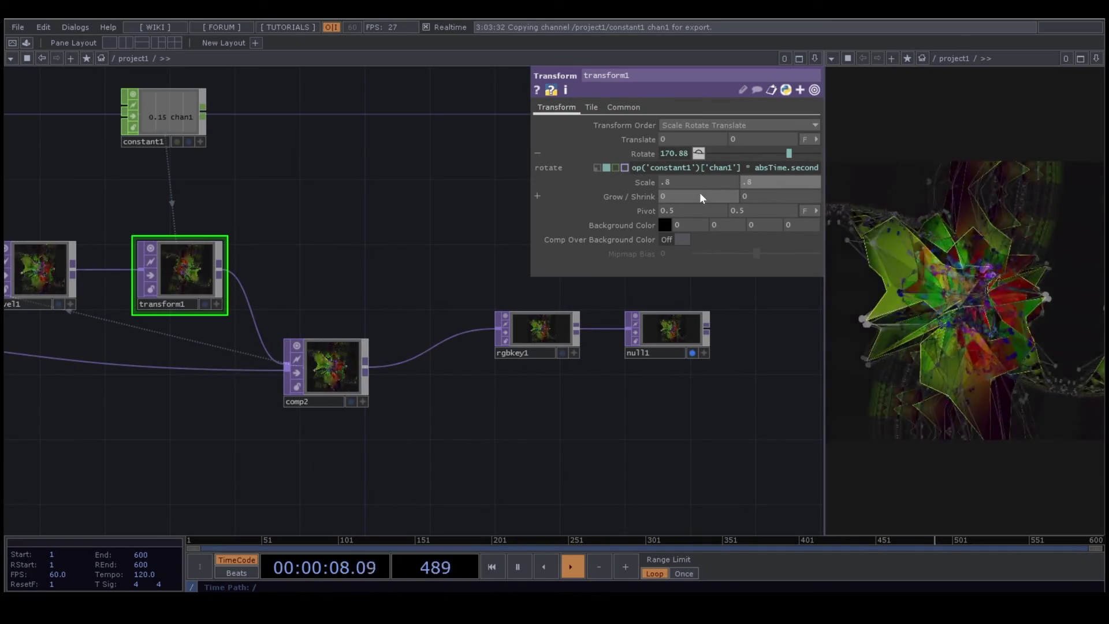
{"action": "left_click", "coordinate": [167, 115]}
{"action": "left_click_drag", "start_coordinate": [774, 126], "coordinate": [765, 129]}
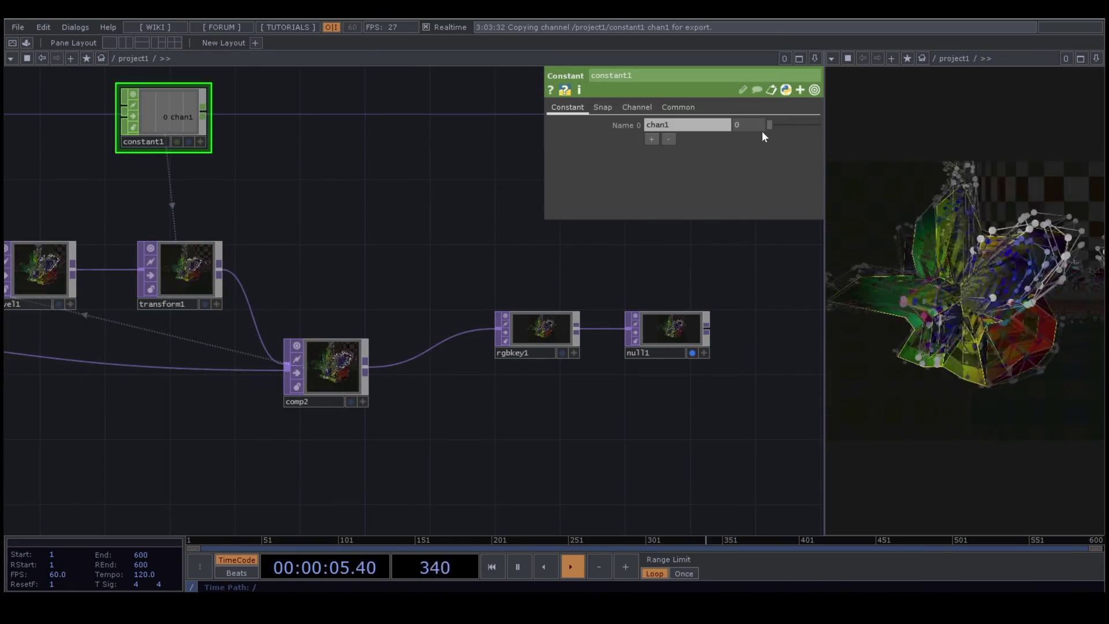
Set transform1's Scale X and Y to 0.5 and show the Extend choices on its Tile page
{"action": "mouse_move", "coordinate": [762, 133]}
{"action": "left_mouse_down"}
{"action": "mouse_move", "coordinate": [792, 122]}
{"action": "mouse_move", "coordinate": [748, 136]}
{"action": "left_mouse_up"}
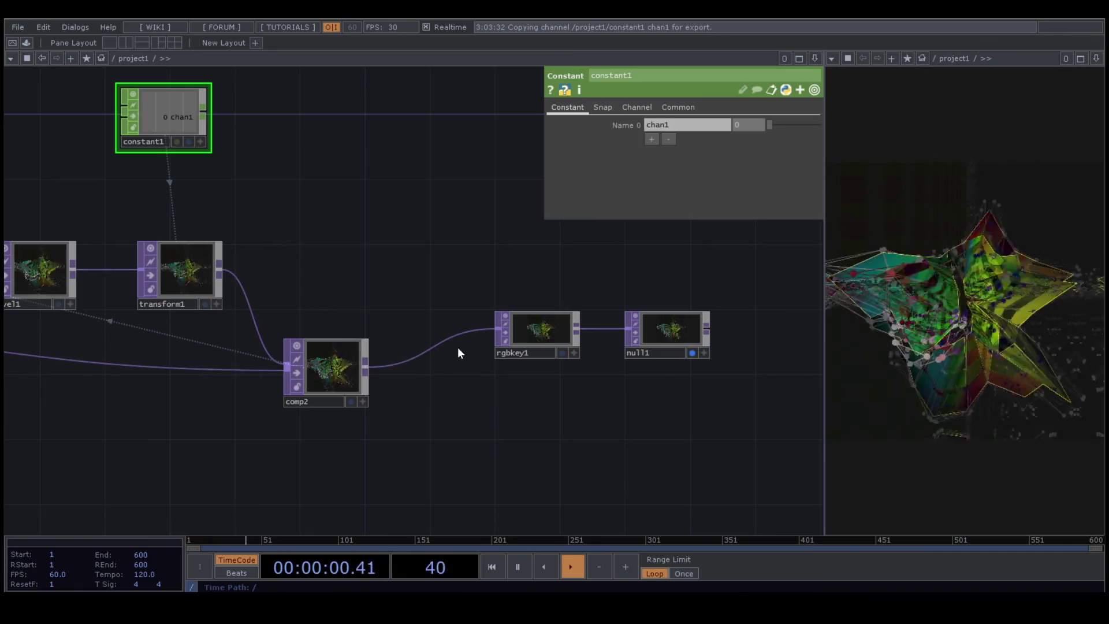
{"action": "left_click", "coordinate": [180, 273]}
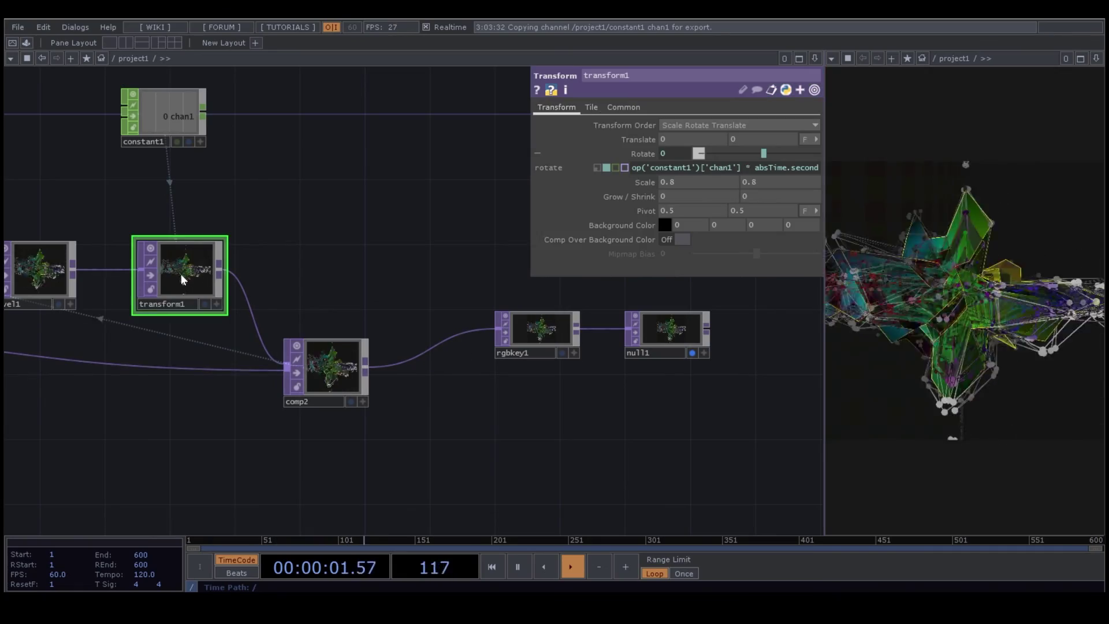
{"action": "left_click", "coordinate": [669, 182]}
{"action": "type", "text": "0.5"}
{"action": "key", "text": "Return"}
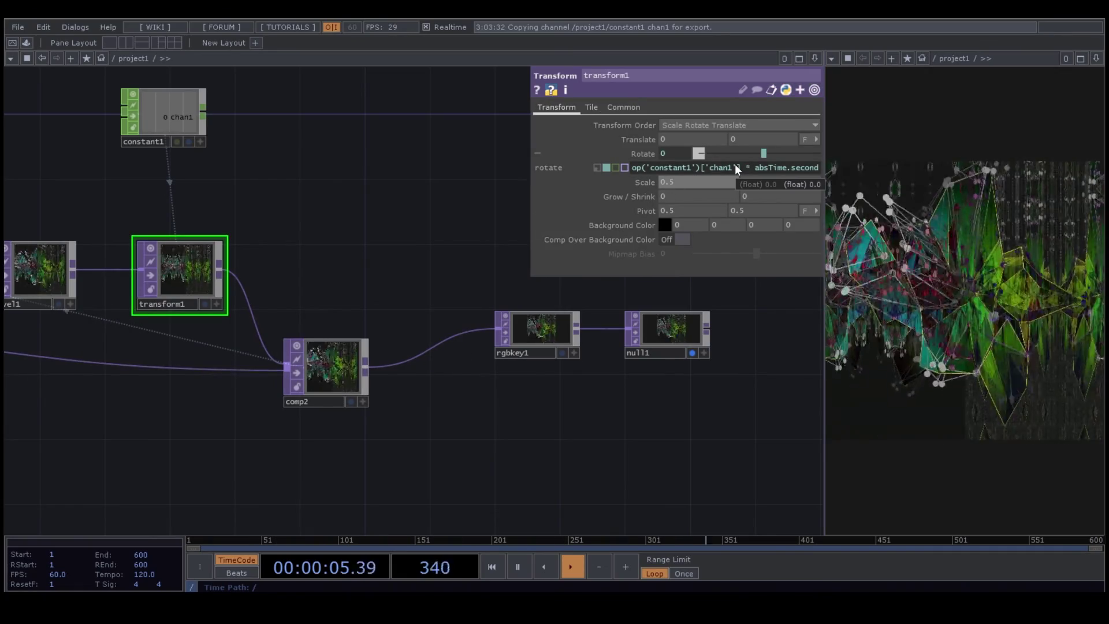
{"action": "left_click", "coordinate": [753, 181]}
{"action": "type", "text": "0.5"}
{"action": "key", "text": "Return"}
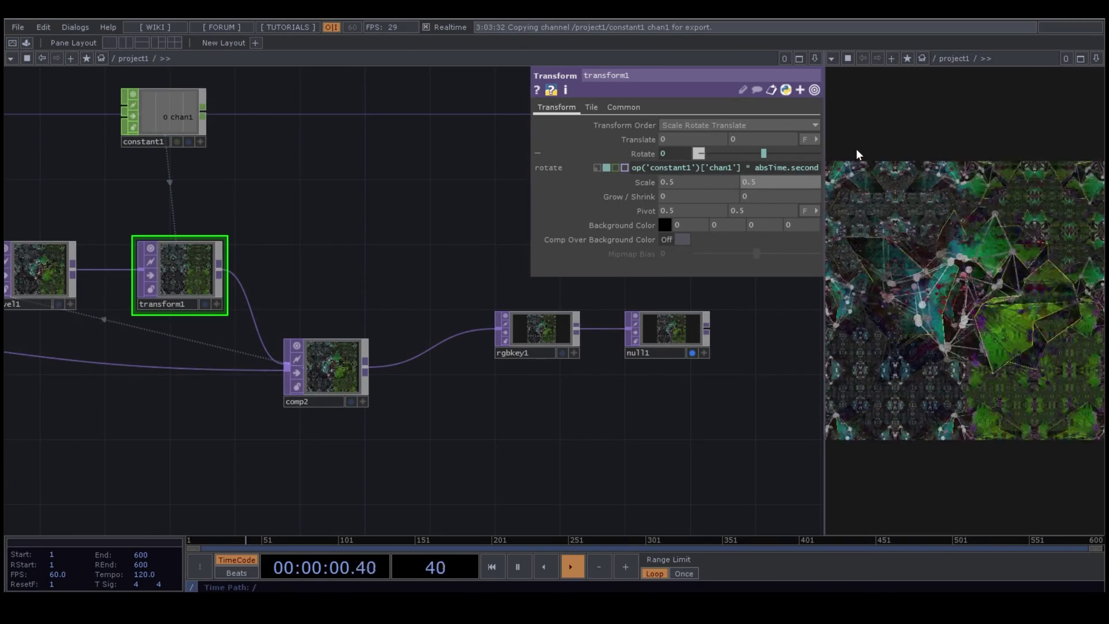
{"action": "left_click", "coordinate": [591, 107]}
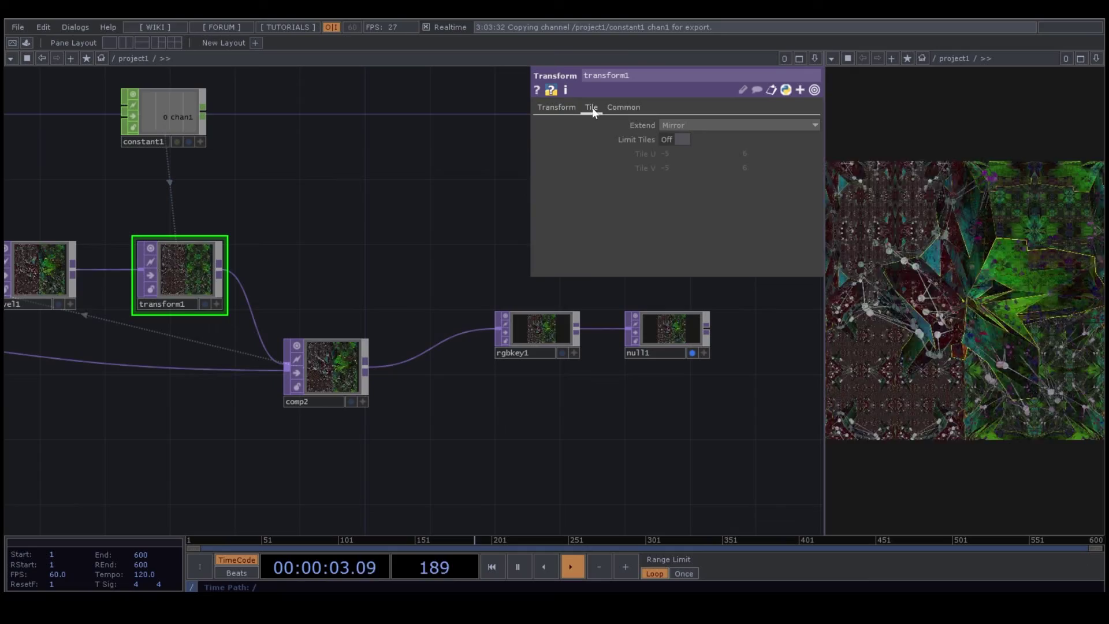
{"action": "left_click", "coordinate": [709, 125]}
Set transform1's Extend to Hold, Scale to .9 and Translate Y to .1
{"action": "left_click", "coordinate": [685, 137]}
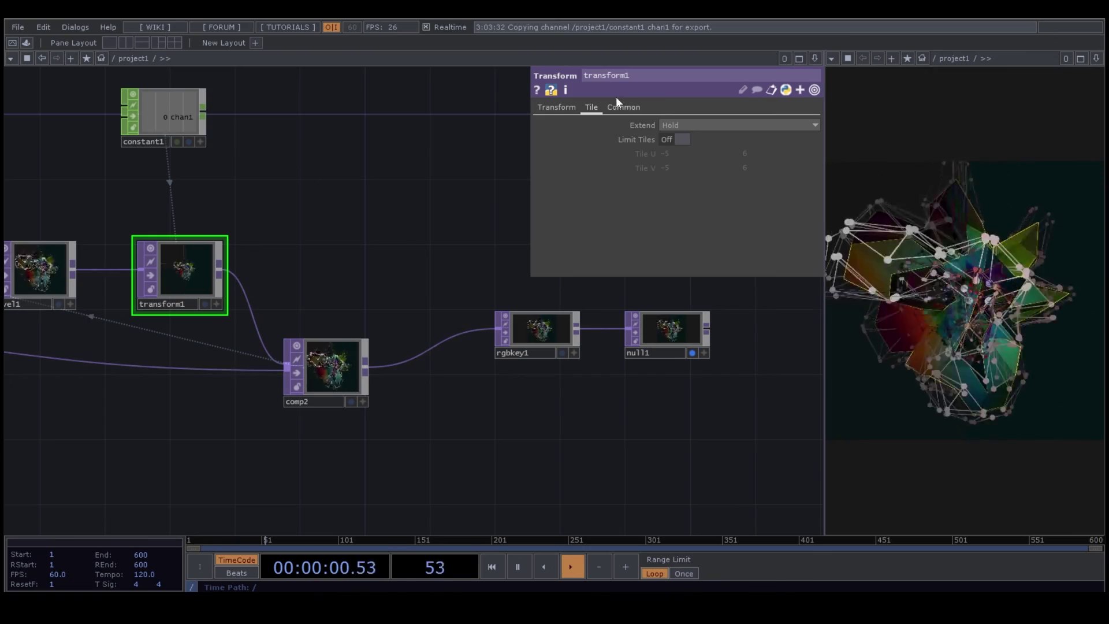
{"action": "left_click", "coordinate": [563, 110]}
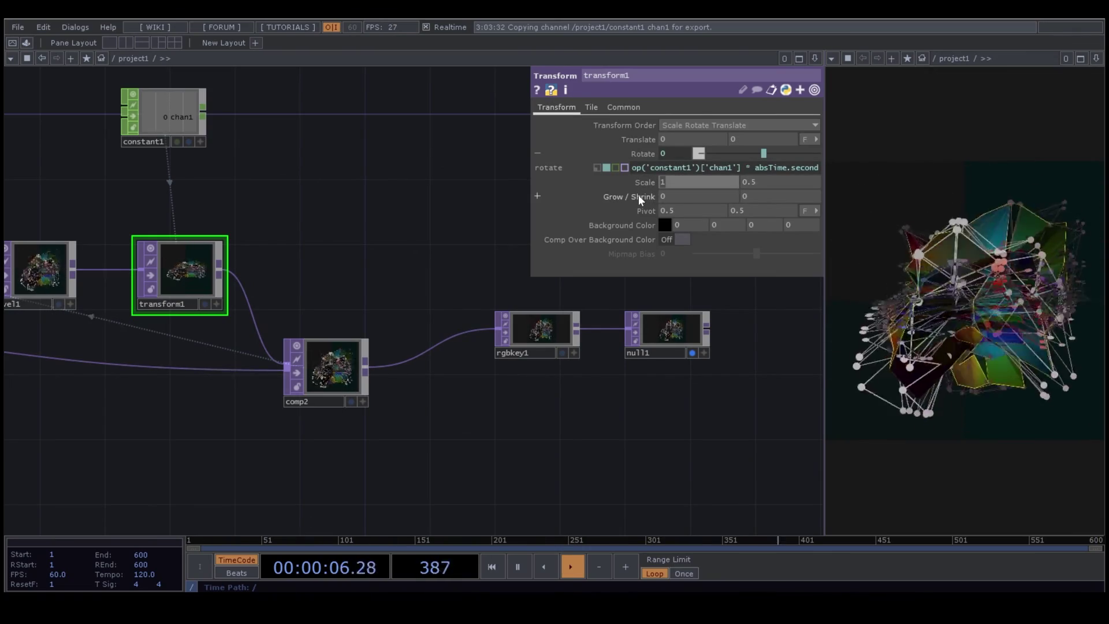
{"action": "left_click", "coordinate": [758, 182]}
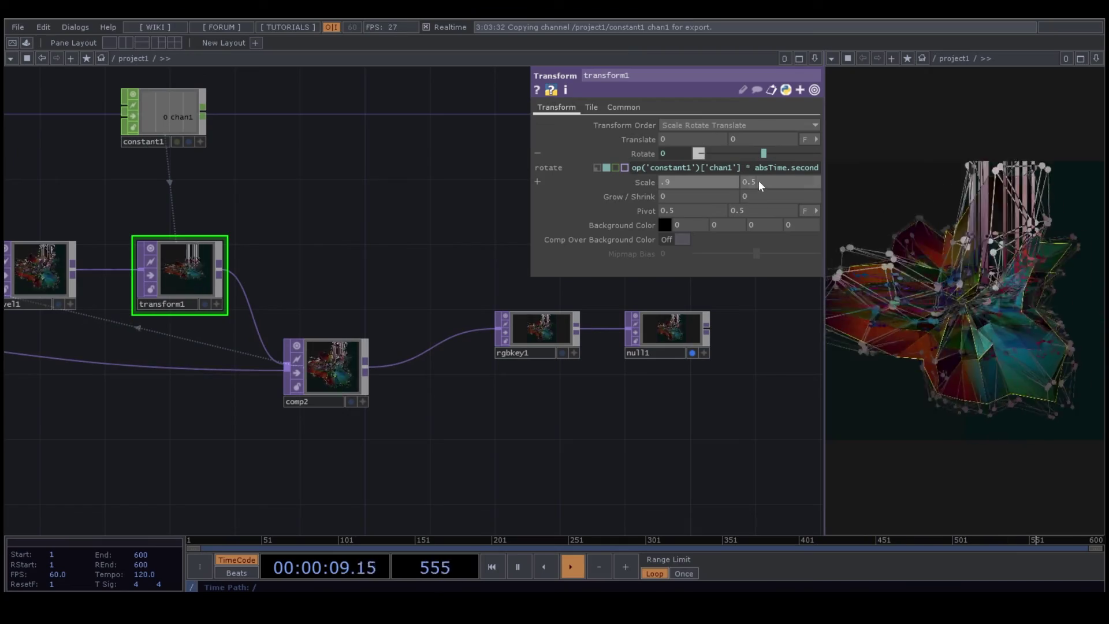
{"action": "type", "text": ".9"}
{"action": "key", "text": "Return"}
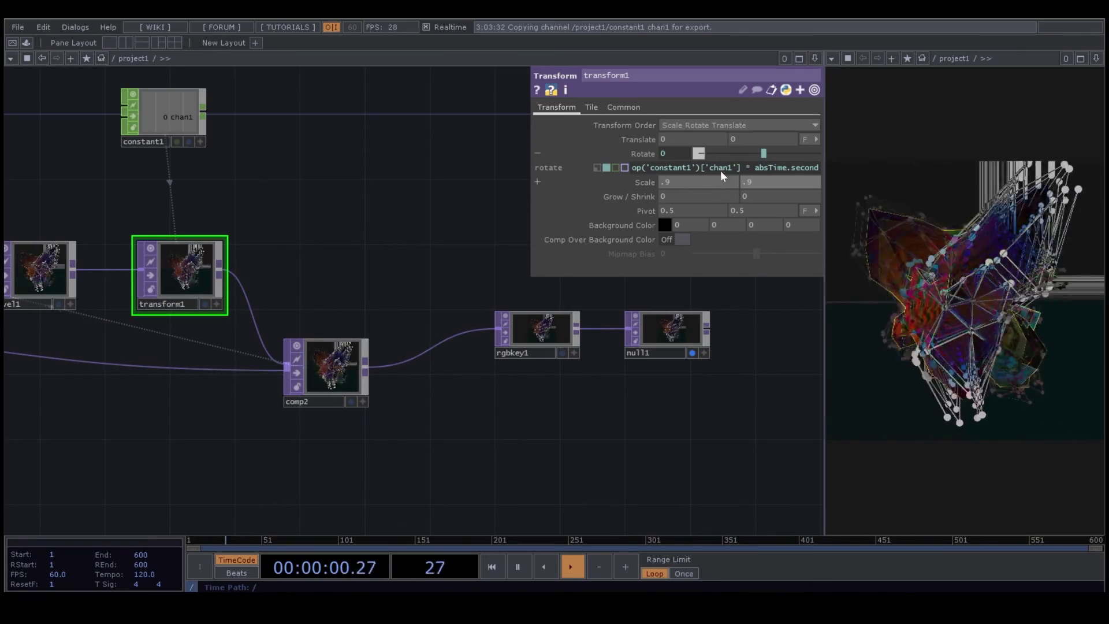
{"action": "type", "text": "1"}
{"action": "key", "text": "Return"}
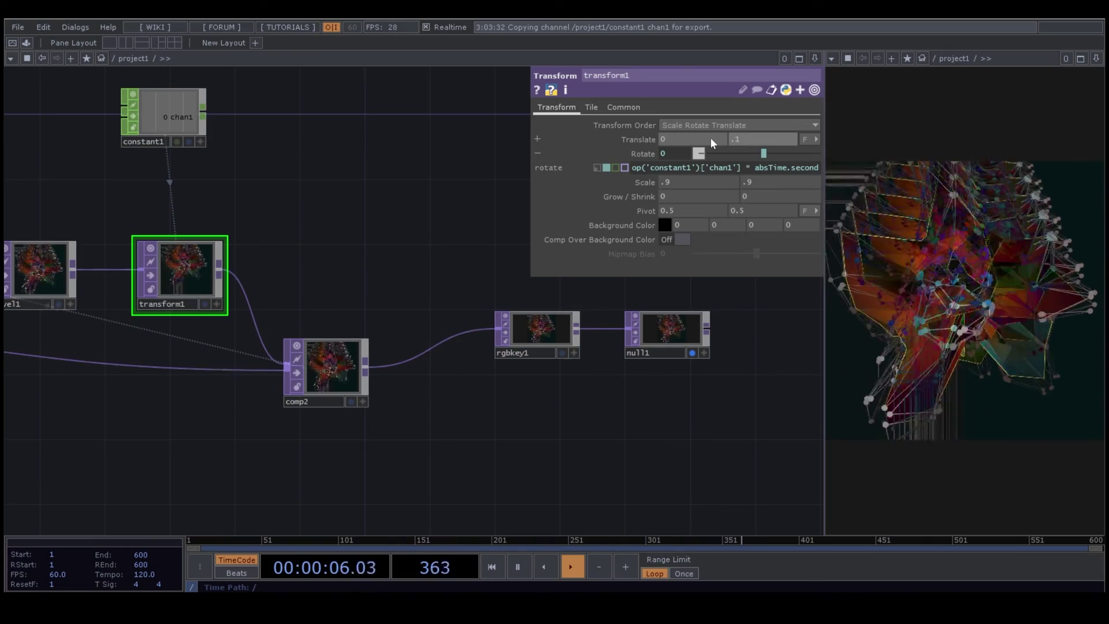
Raise constant1's chan1 to 0.03, then bring it down to 0.01
{"action": "left_click", "coordinate": [179, 116]}
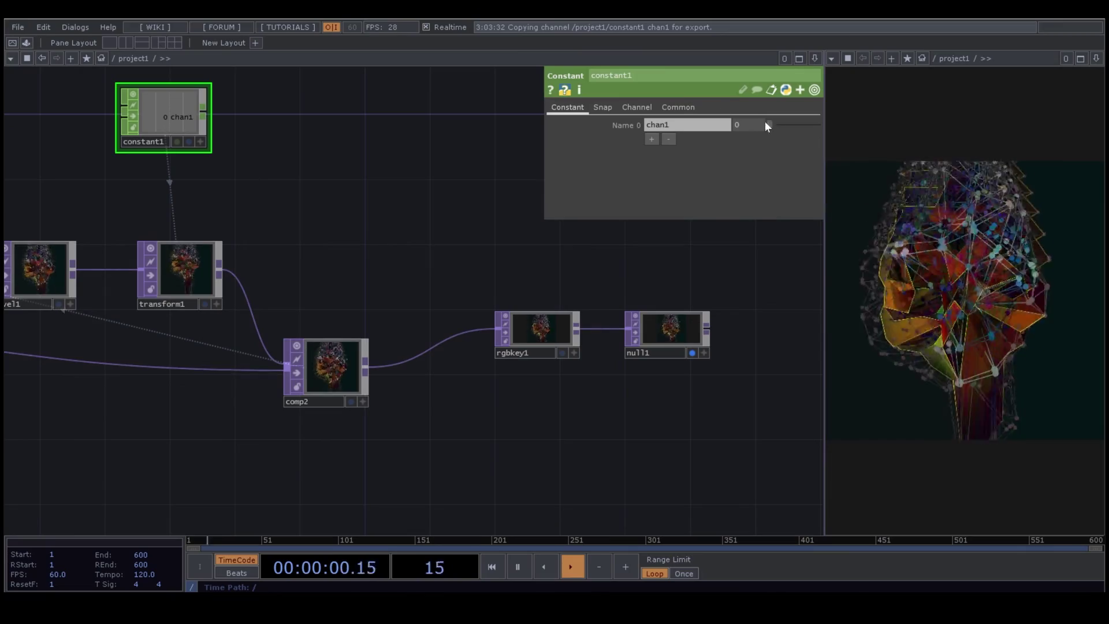
{"action": "left_click_drag", "start_coordinate": [771, 123], "coordinate": [774, 123]}
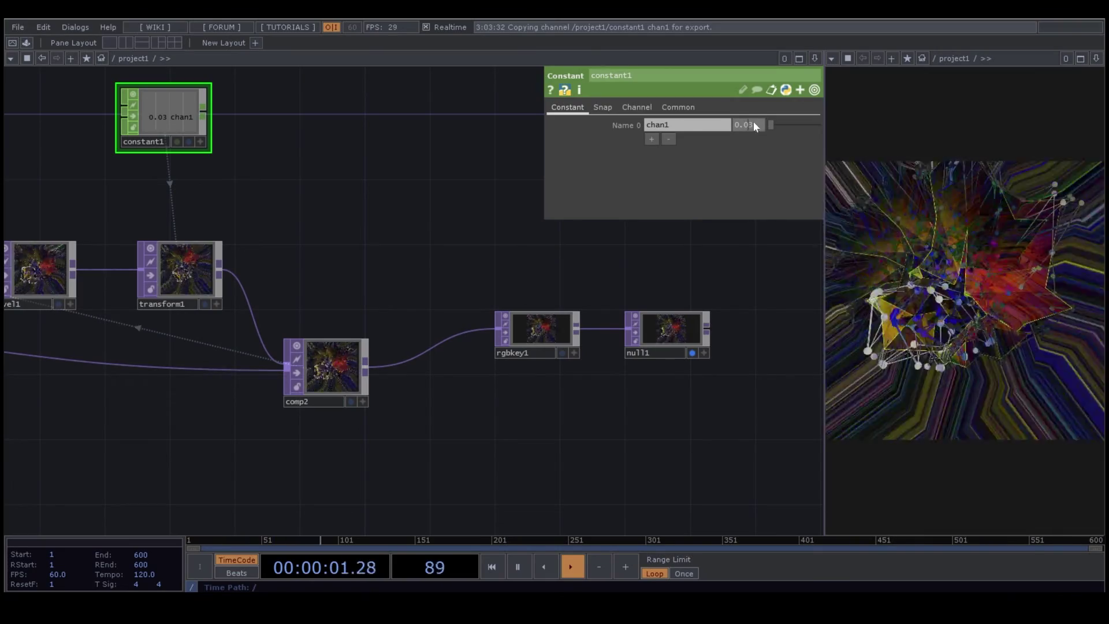
{"action": "scroll", "coordinate": [761, 120], "scroll_direction": "down", "scroll_amount": 2}
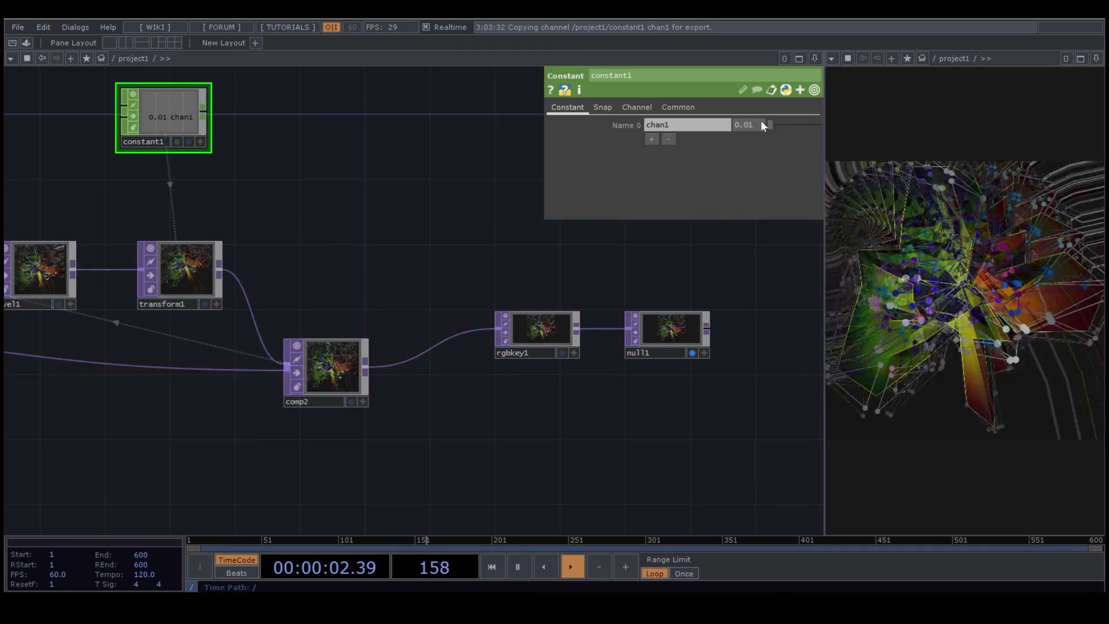
Switch comp2's Operation from Difference to Maximum, then settle on Over
{"action": "left_click_drag", "start_coordinate": [480, 431], "coordinate": [426, 334]}
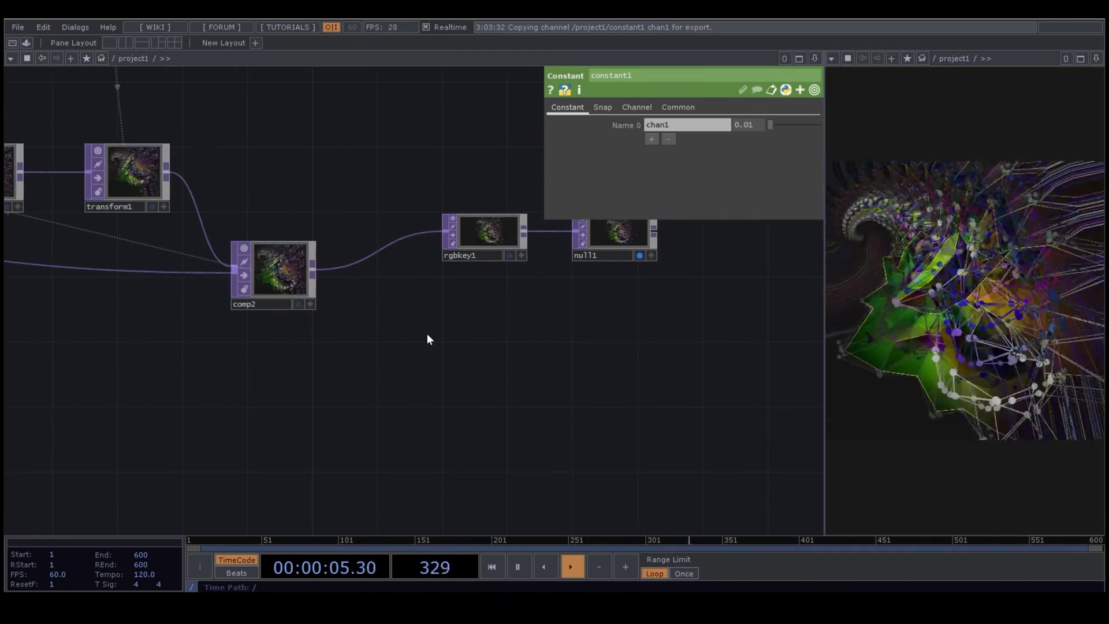
{"action": "left_click", "coordinate": [279, 275]}
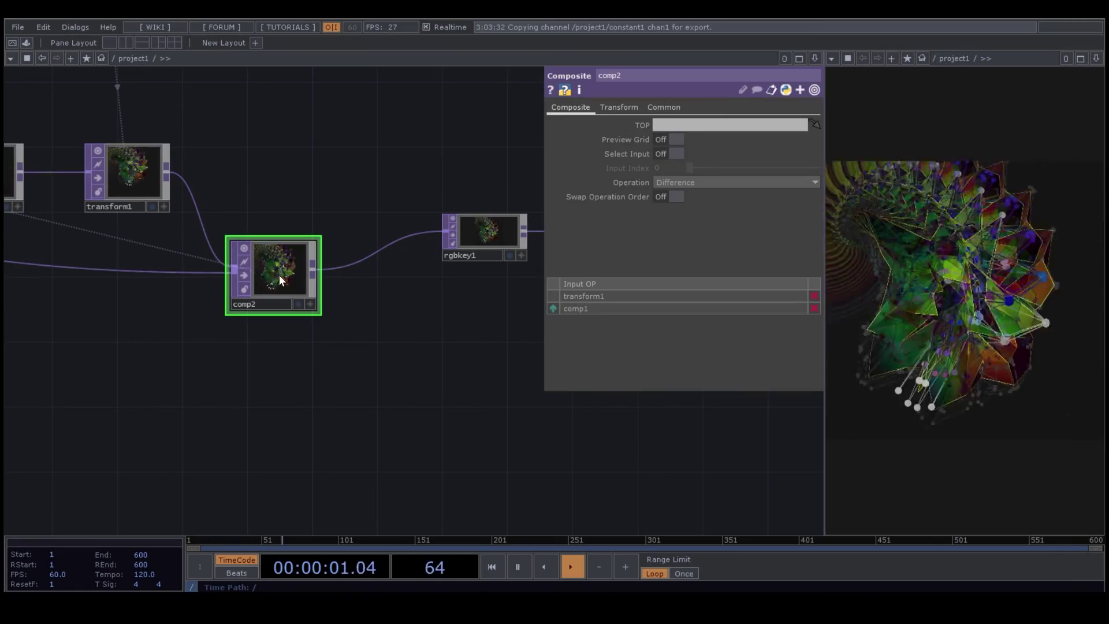
{"action": "left_click", "coordinate": [708, 182]}
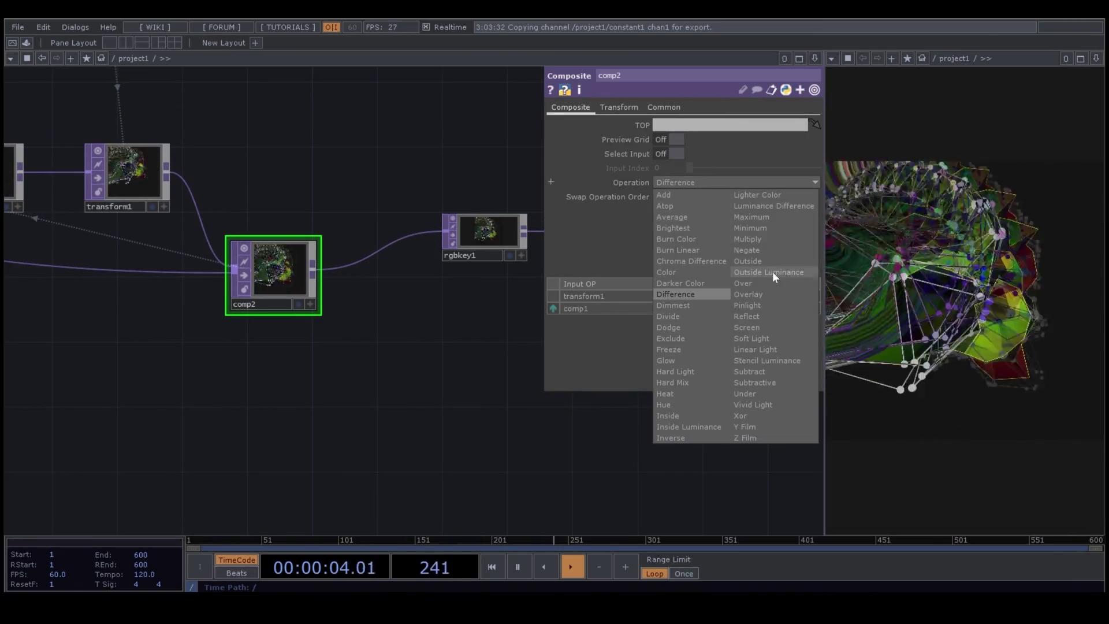
{"action": "left_click", "coordinate": [754, 216]}
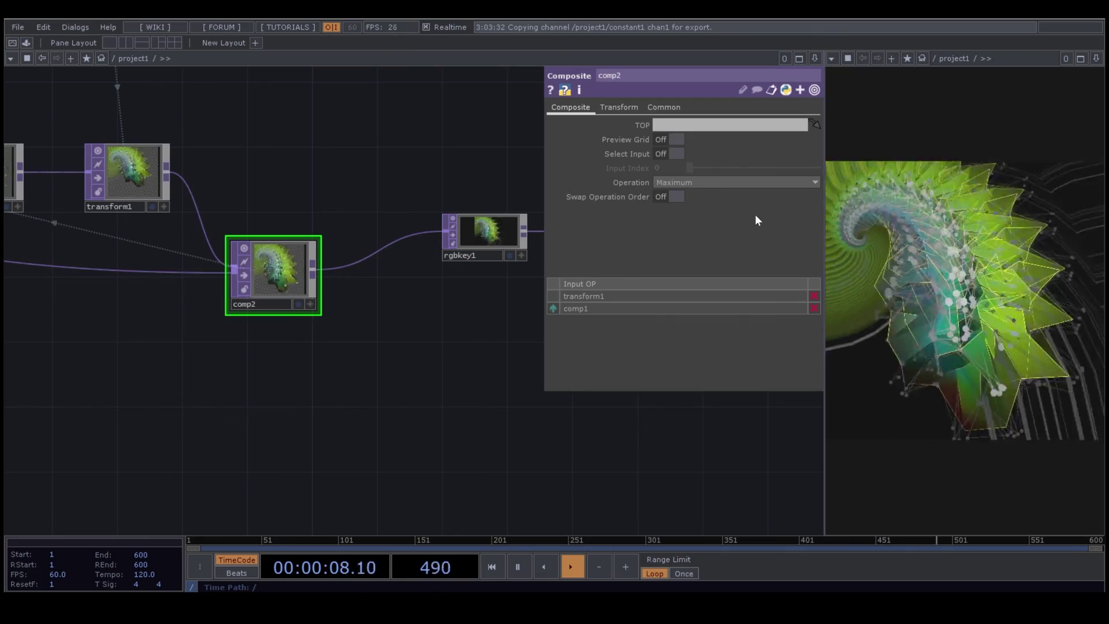
{"action": "left_click", "coordinate": [722, 186]}
{"action": "left_click", "coordinate": [747, 278]}
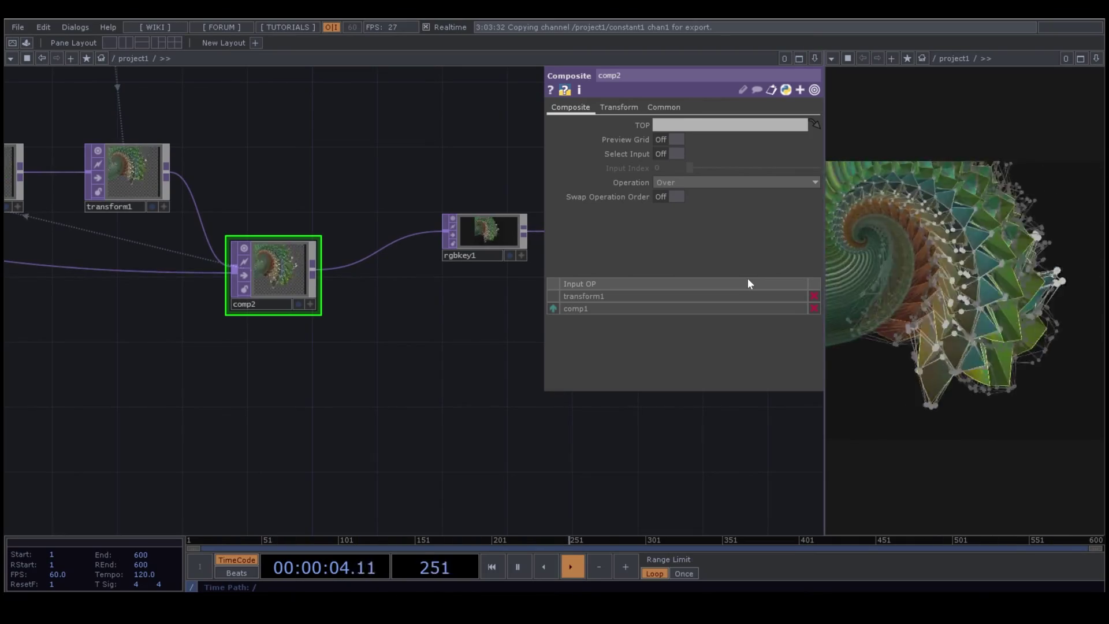
Nudge constant1's rotation speed up to 0.02, then back down to 0.01
{"action": "left_click_drag", "start_coordinate": [319, 195], "coordinate": [500, 349]}
{"action": "left_click", "coordinate": [303, 176]}
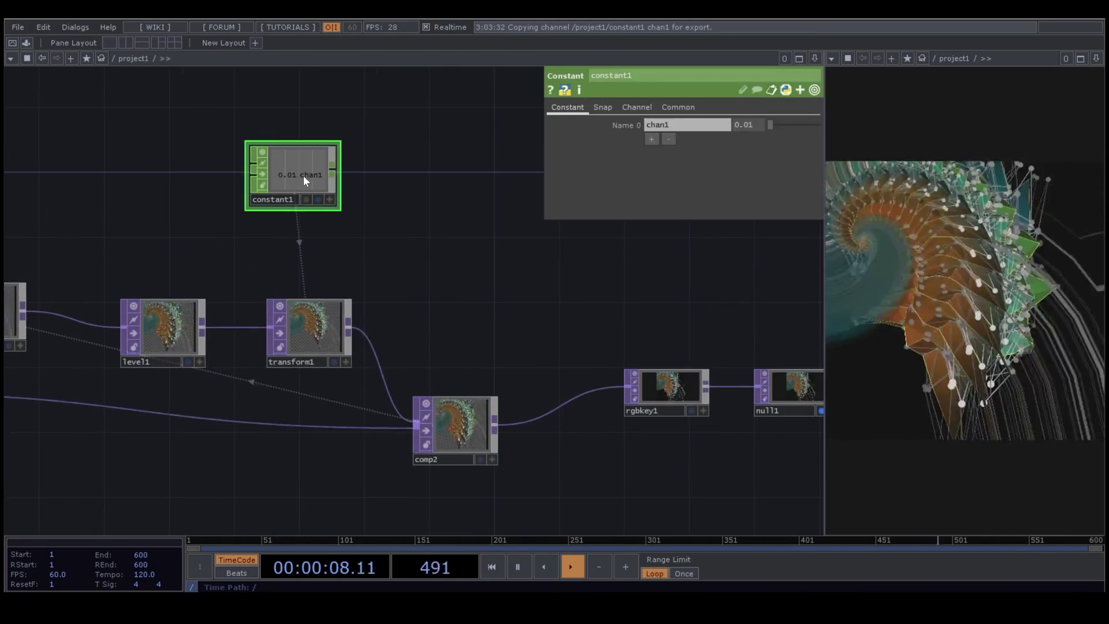
{"action": "left_click_drag", "start_coordinate": [754, 125], "coordinate": [758, 126]}
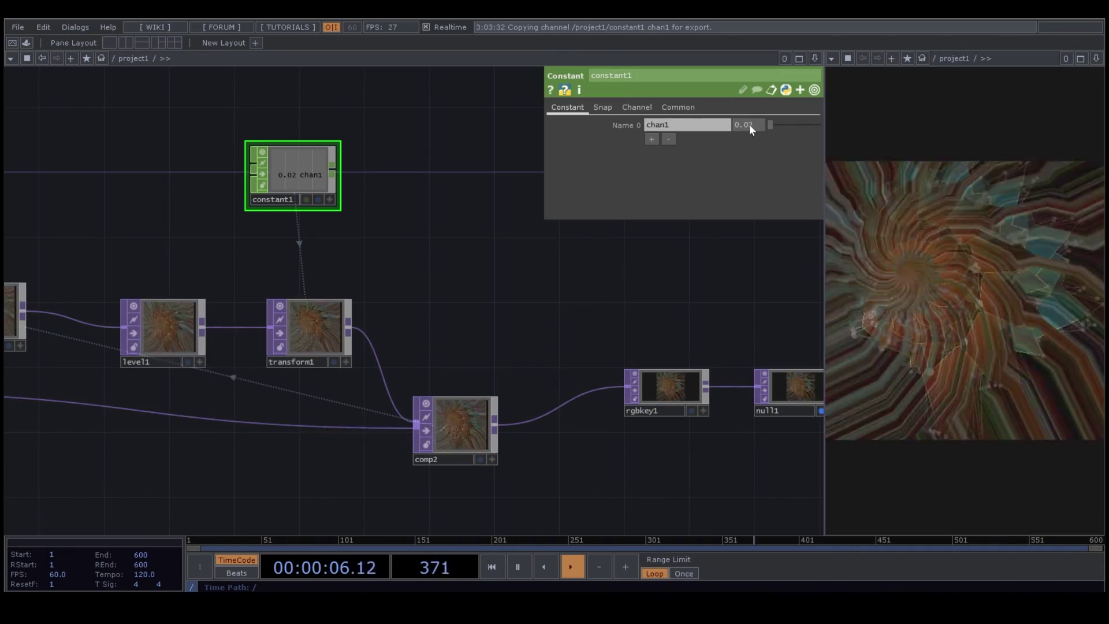
{"action": "left_click_drag", "start_coordinate": [763, 124], "coordinate": [768, 136]}
Set transform1's Translate Y to 0 and Scale to 1, 1, previewing null1 in a large viewer
{"action": "left_click", "coordinate": [326, 337]}
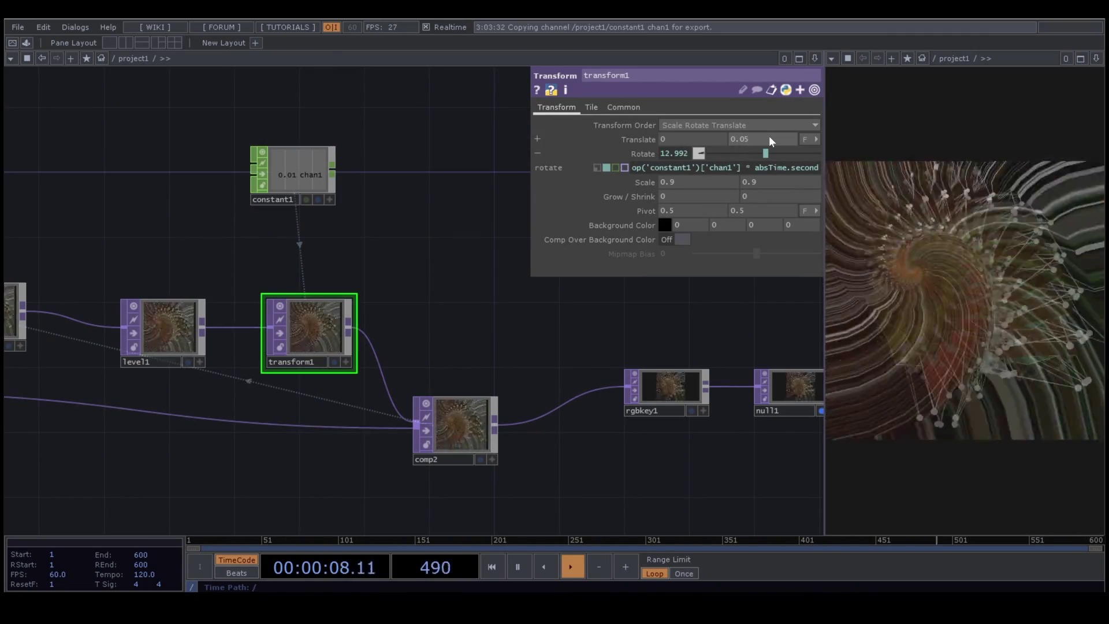
{"action": "left_click_drag", "start_coordinate": [695, 356], "coordinate": [534, 363]}
{"action": "left_click", "coordinate": [593, 393]}
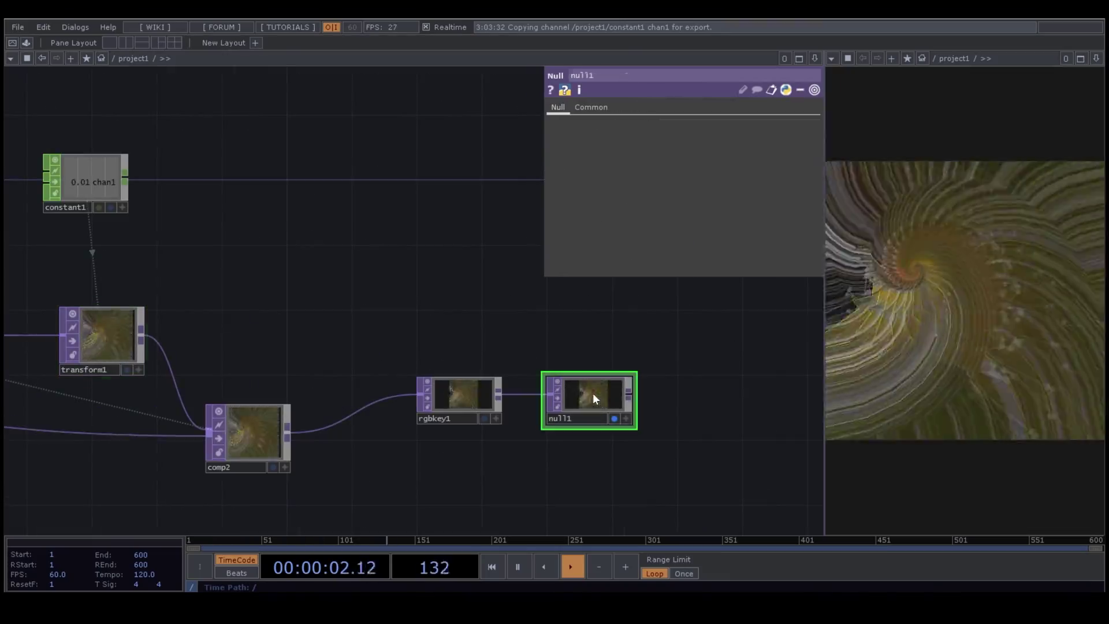
{"action": "right_click", "coordinate": [593, 393]}
{"action": "left_click", "coordinate": [613, 393]}
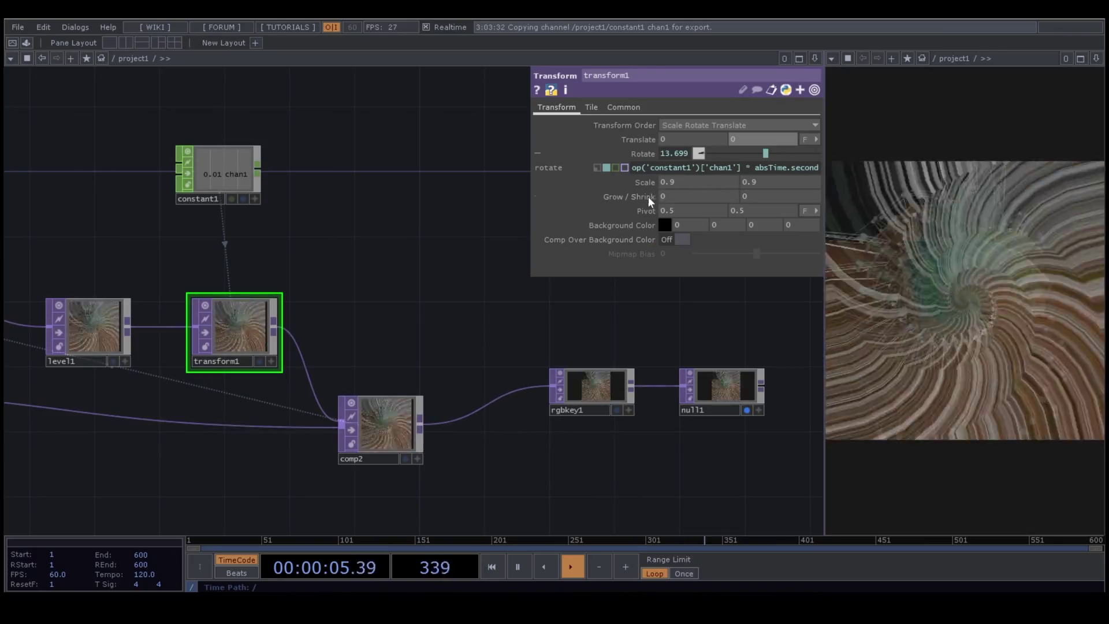
{"action": "left_click_drag", "start_coordinate": [662, 188], "coordinate": [730, 186]}
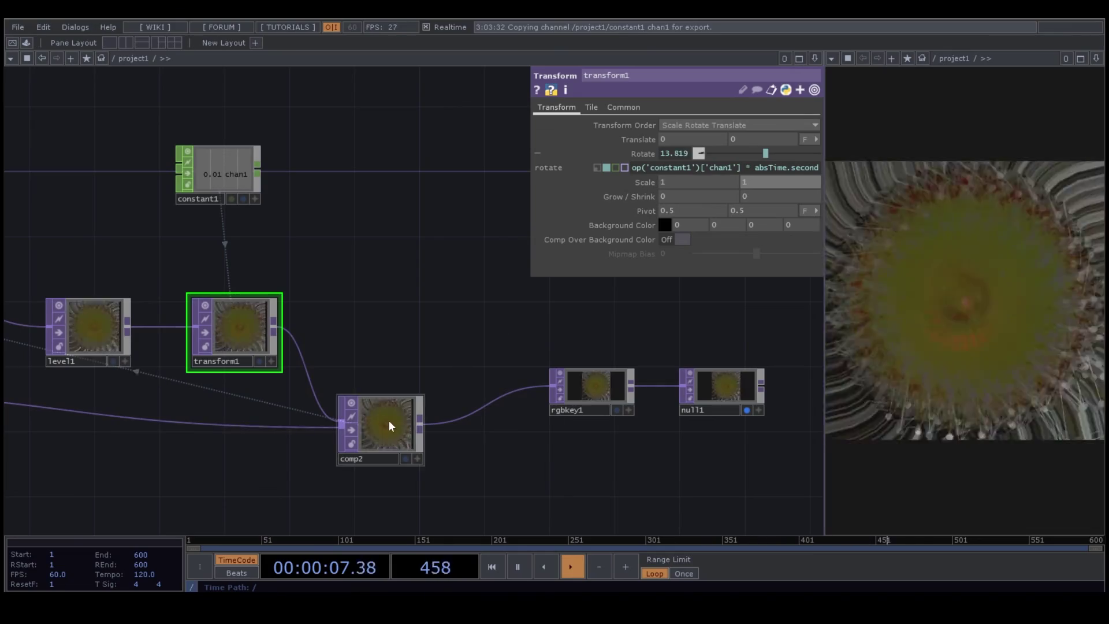
Change comp2's Composite operation to Difference and show only its non-default parameters
{"action": "left_click", "coordinate": [389, 421]}
{"action": "left_click", "coordinate": [704, 182]}
{"action": "left_click", "coordinate": [676, 294]}
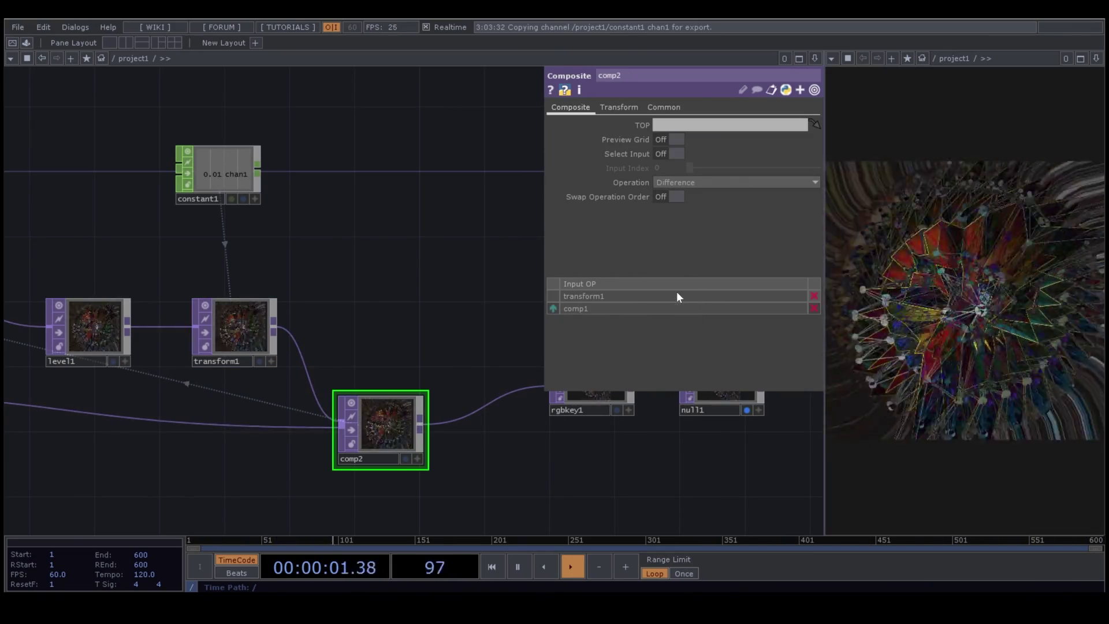
{"action": "left_click", "coordinate": [813, 90]}
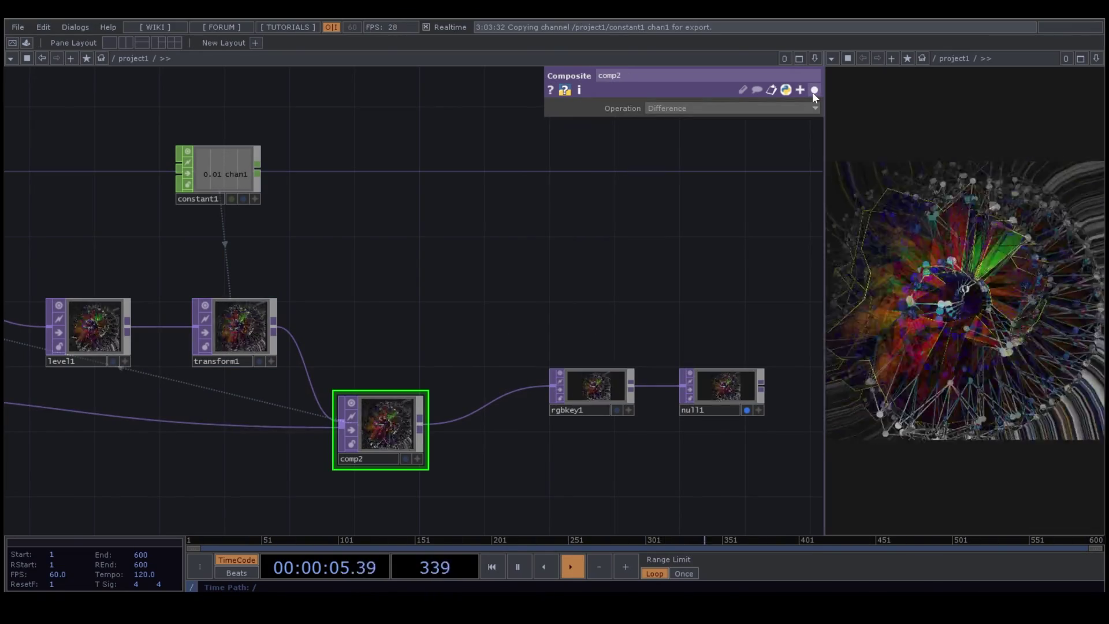